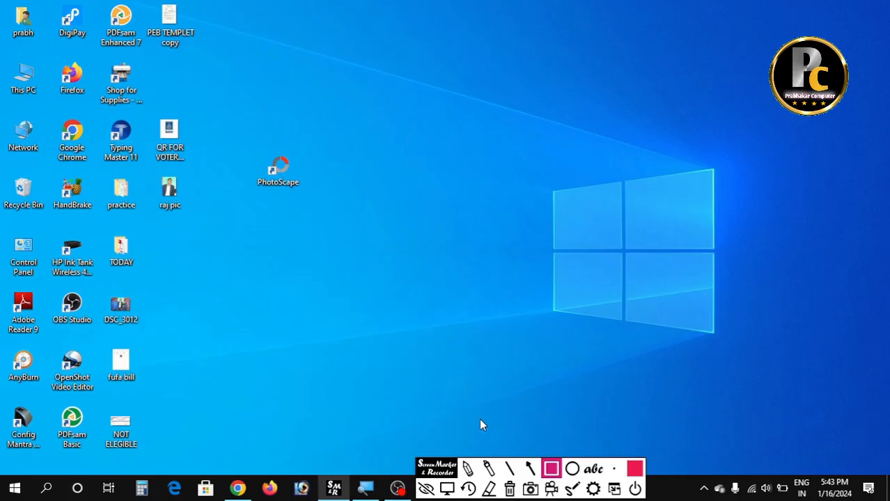
Outline the PhotoScape desktop shortcut with a red rectangle and clear the annotation.
{"action": "mouse_move", "coordinate": [227, 133]}
{"action": "left_mouse_down"}
{"action": "mouse_move", "coordinate": [297, 202]}
{"action": "mouse_move", "coordinate": [334, 212]}
{"action": "left_mouse_up"}
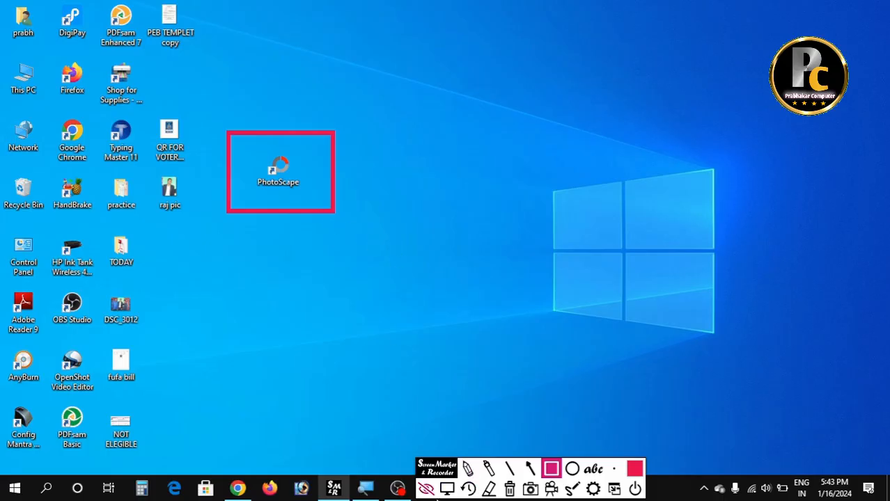
{"action": "left_click", "coordinate": [447, 489]}
{"action": "left_click", "coordinate": [510, 491]}
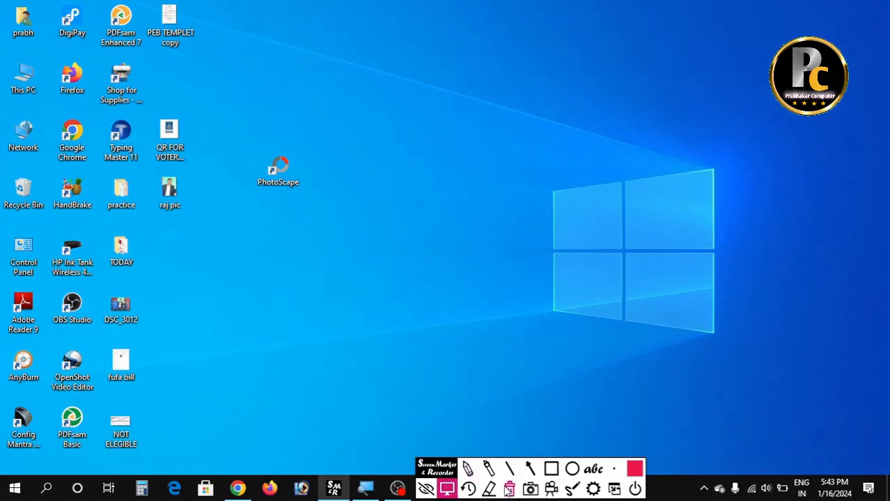
Switch to Chrome, search Google for "photoscape download" and open the Download PhotoScape 3.7 page on photoscape.org.
{"action": "left_click", "coordinate": [237, 489]}
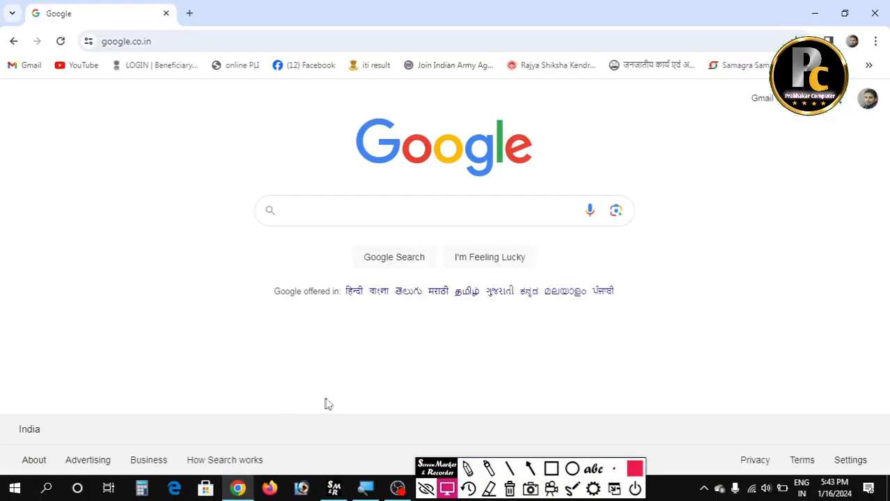
{"action": "left_click", "coordinate": [284, 210]}
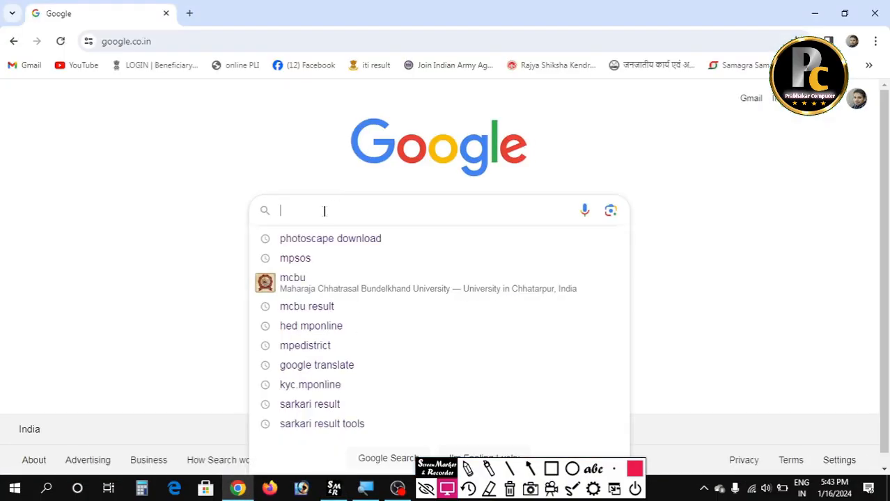
{"action": "type", "text": "pho"}
{"action": "left_click", "coordinate": [327, 238]}
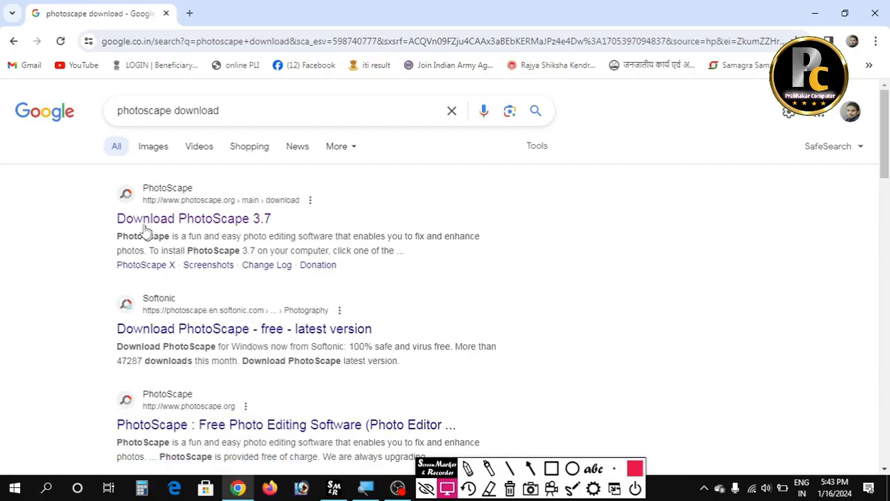
{"action": "left_click", "coordinate": [198, 222]}
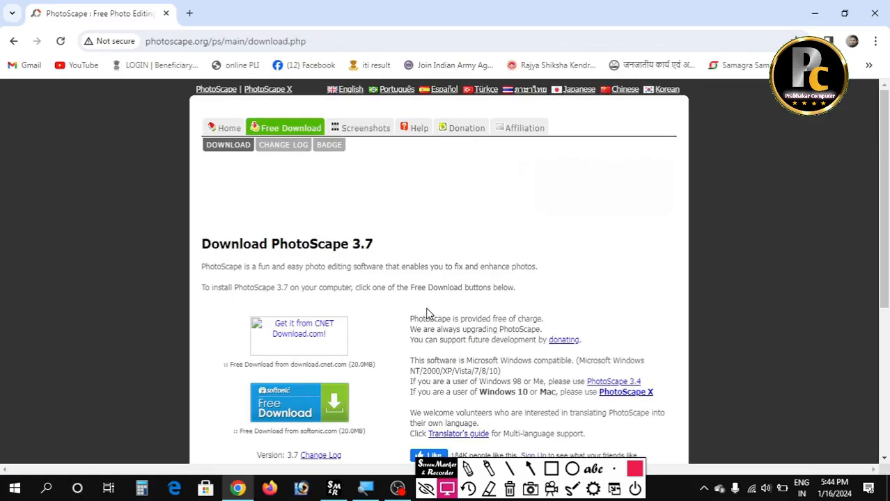
Download the free PhotoScape 3.7 installer for Windows through the Softonic link.
{"action": "scroll", "coordinate": [407, 313], "scroll_direction": "down", "scroll_amount": 1}
{"action": "scroll", "coordinate": [407, 314], "scroll_direction": "down", "scroll_amount": 3}
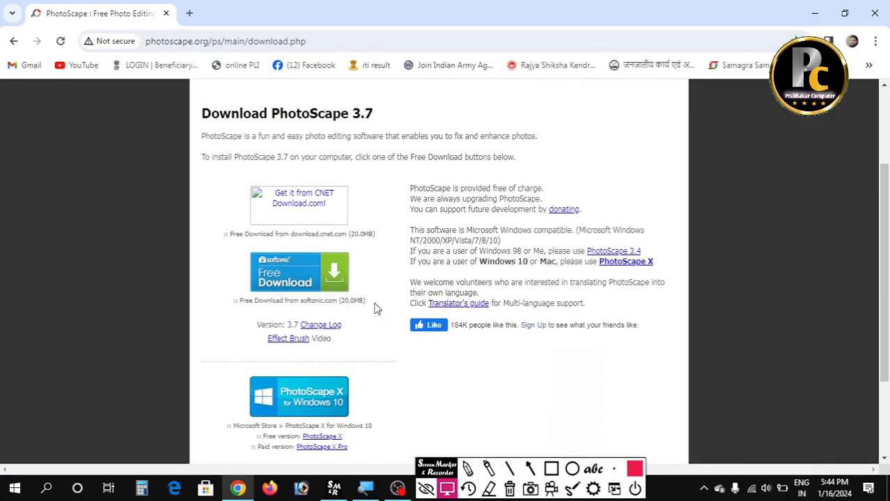
{"action": "left_click", "coordinate": [272, 283]}
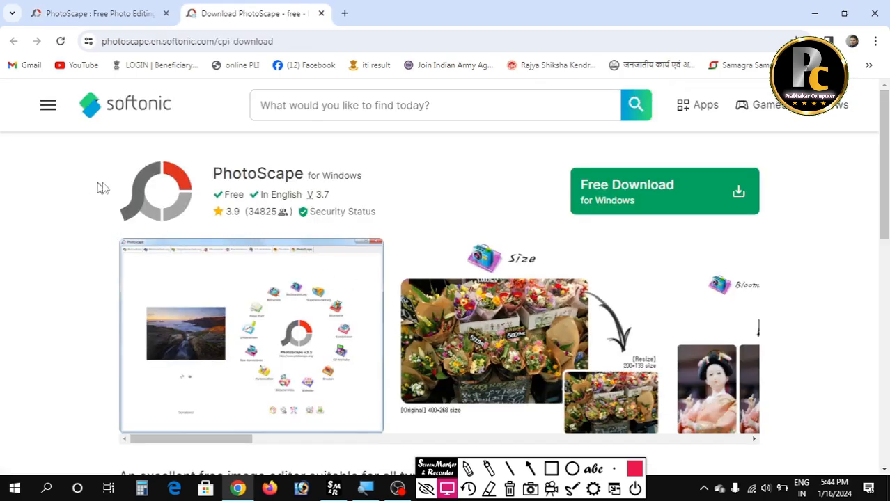
{"action": "left_click", "coordinate": [717, 200]}
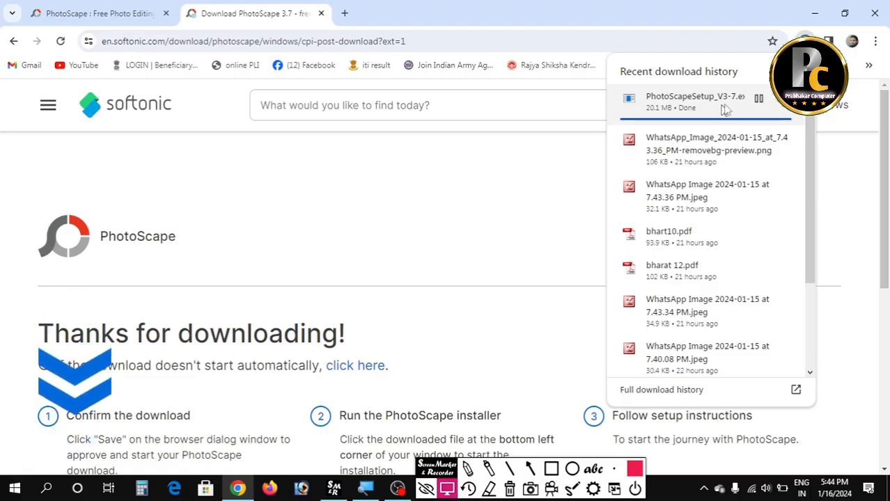
Start the PhotoScapeSetup_V3-7 installer from the Downloads folder in File Explorer, cancel the setup and return to the desktop.
{"action": "left_click", "coordinate": [810, 14]}
{"action": "right_click", "coordinate": [495, 120]}
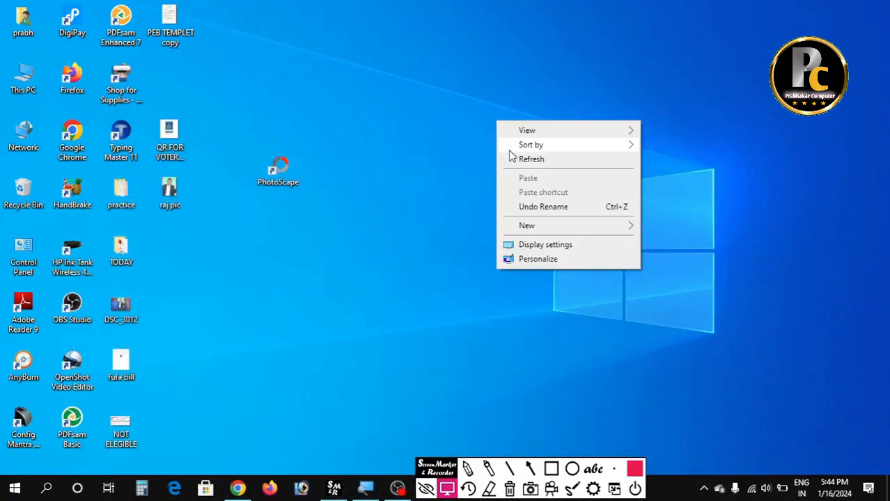
{"action": "left_click", "coordinate": [515, 160]}
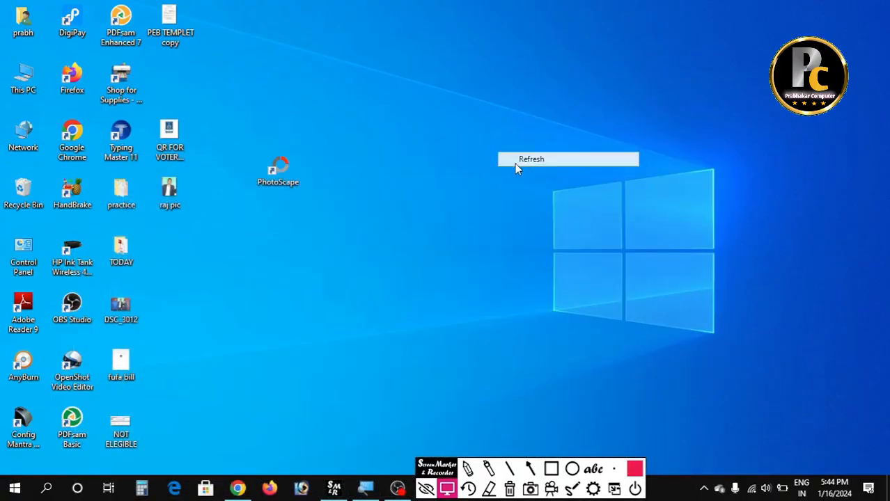
{"action": "double_click", "coordinate": [23, 24]}
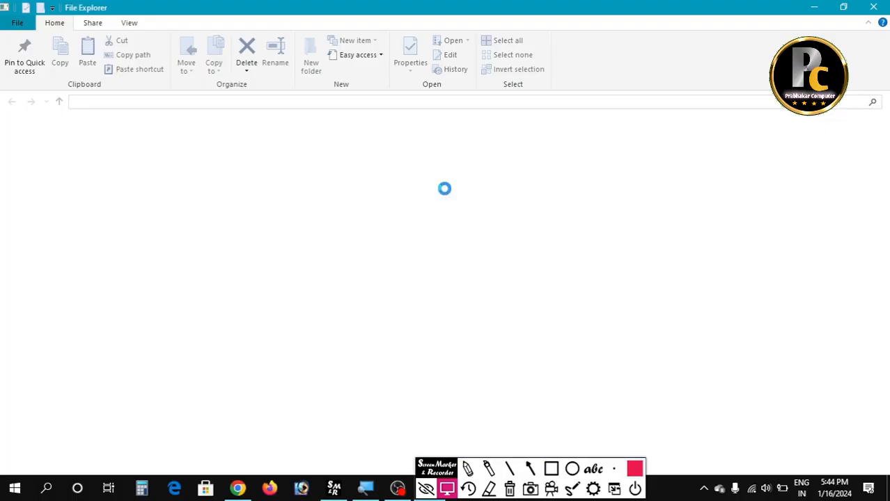
{"action": "double_click", "coordinate": [508, 148]}
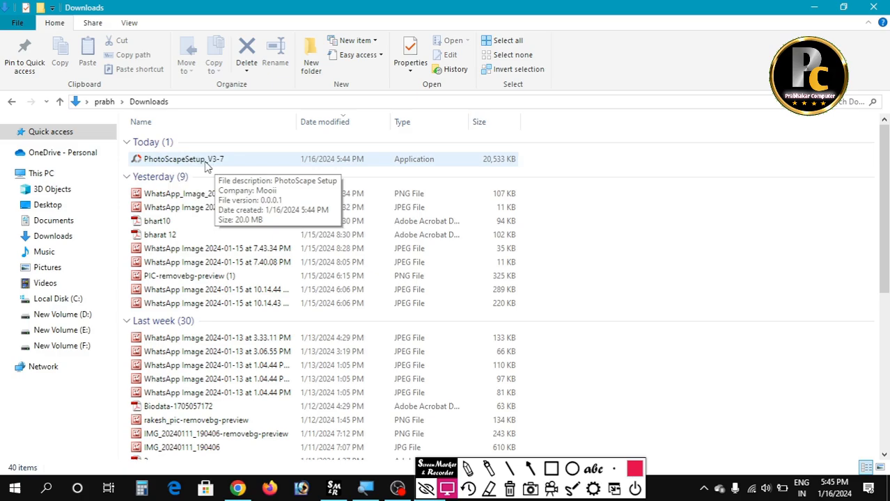
{"action": "double_click", "coordinate": [203, 161]}
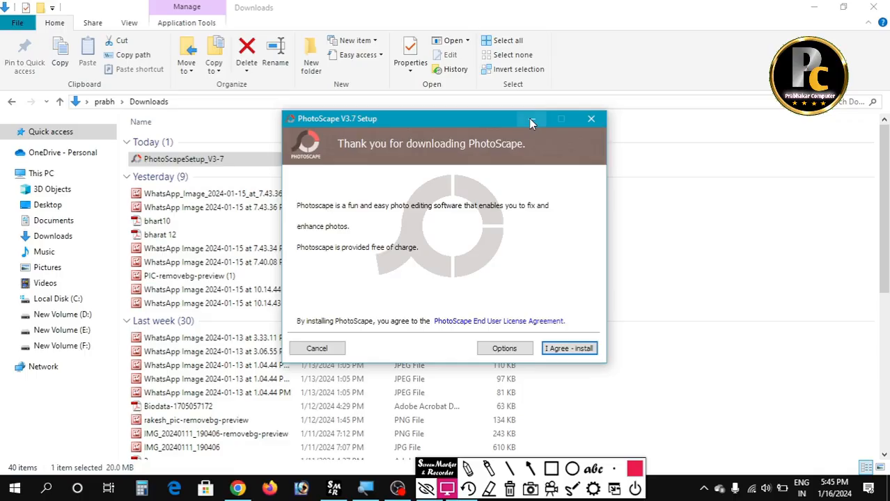
{"action": "left_click", "coordinate": [333, 350]}
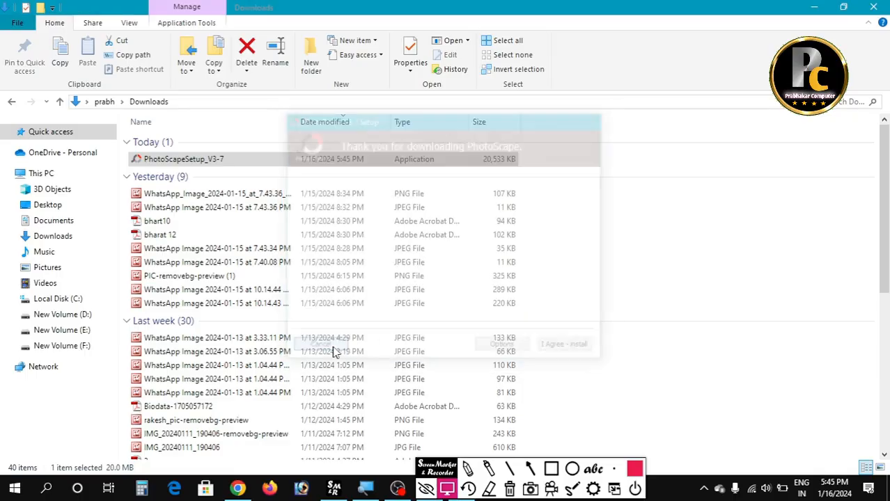
{"action": "left_click", "coordinate": [814, 7]}
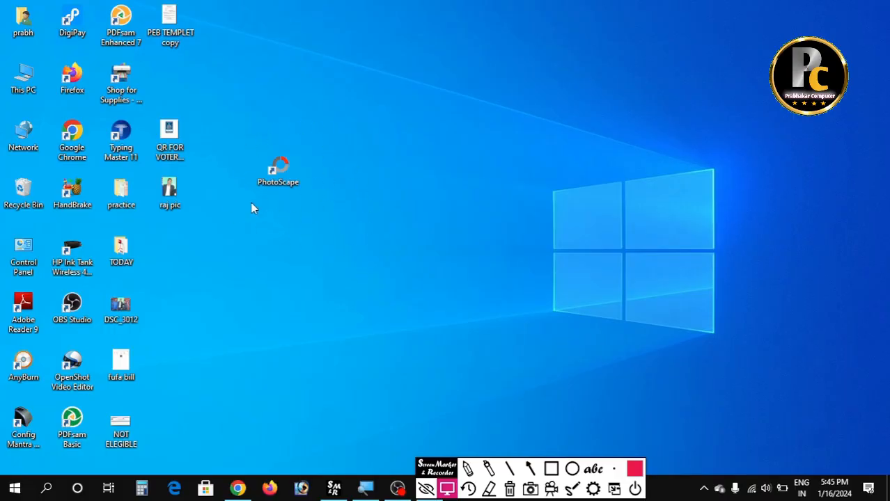
Launch PhotoScape from the desktop and load the single-person portrait JPG from the Desktop folder into the Editor.
{"action": "double_click", "coordinate": [280, 169]}
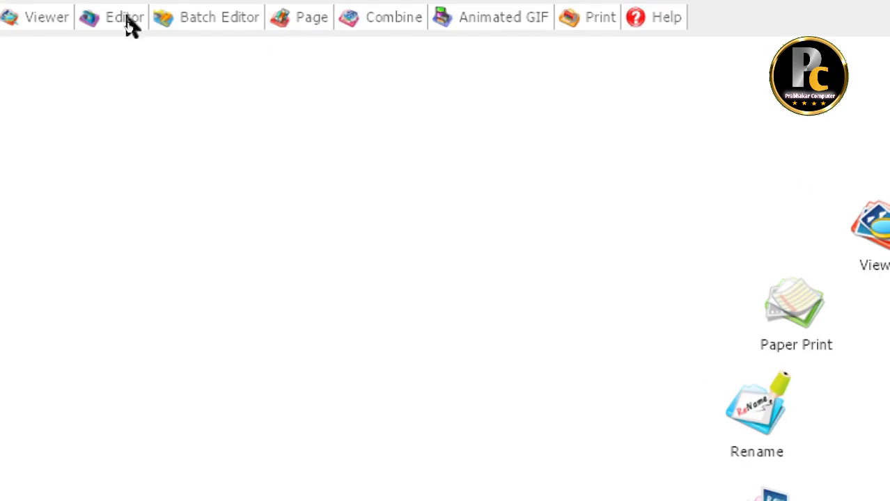
{"action": "left_click", "coordinate": [122, 23]}
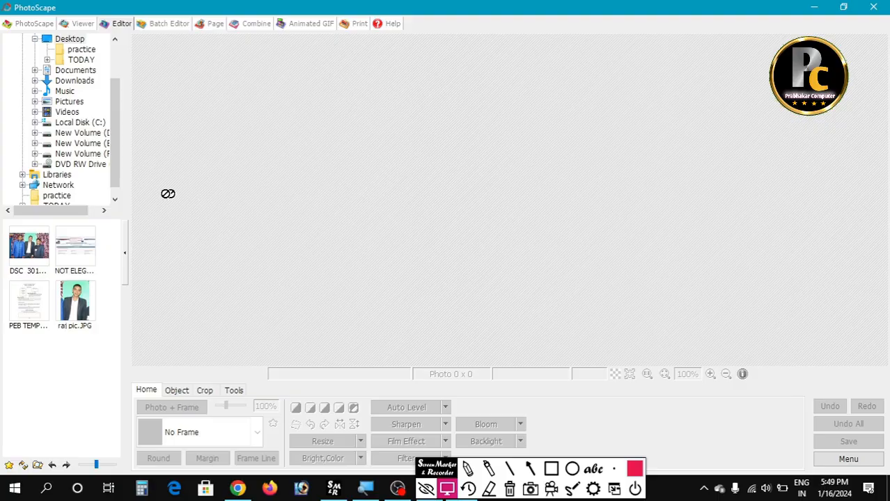
{"action": "mouse_move", "coordinate": [115, 182]}
{"action": "left_mouse_down"}
{"action": "mouse_move", "coordinate": [123, 151]}
{"action": "mouse_move", "coordinate": [123, 189]}
{"action": "left_mouse_up"}
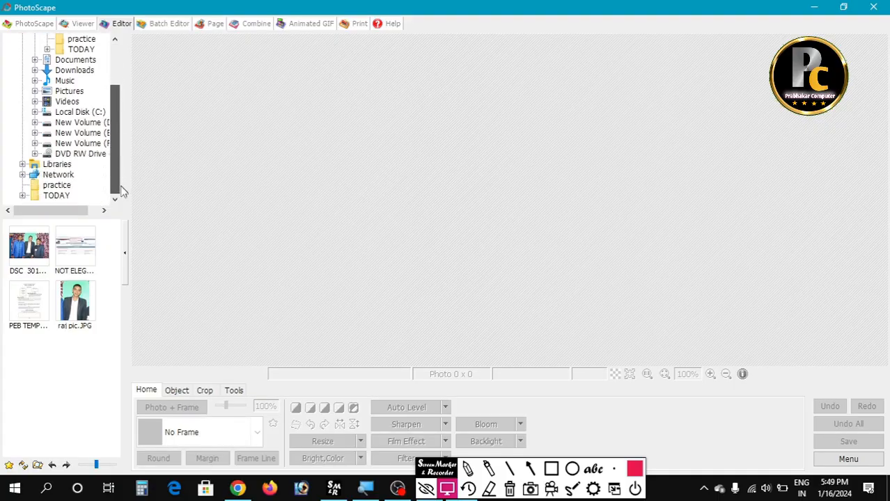
{"action": "scroll", "coordinate": [80, 138], "scroll_direction": "up", "scroll_amount": 2}
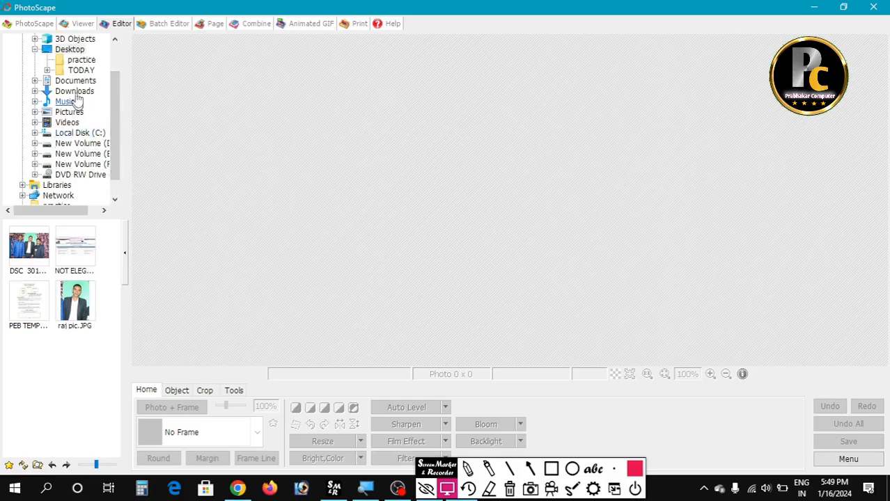
{"action": "scroll", "coordinate": [80, 142], "scroll_direction": "down", "scroll_amount": 2}
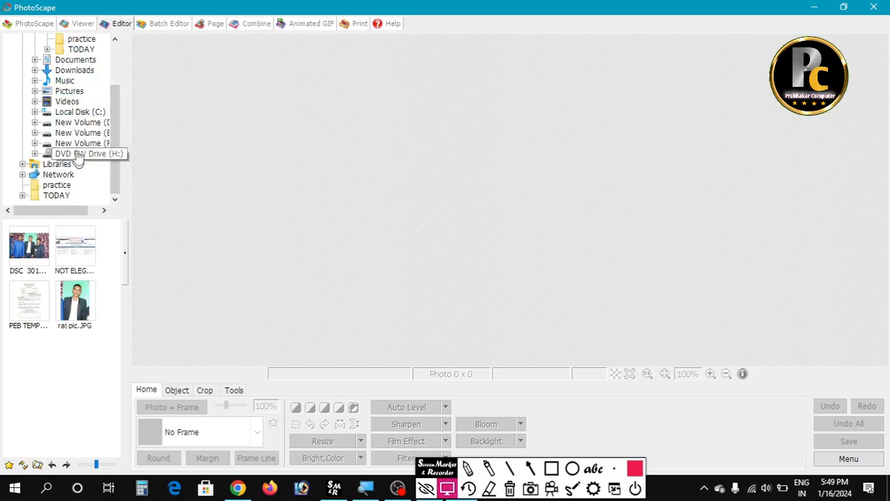
{"action": "left_click", "coordinate": [77, 303]}
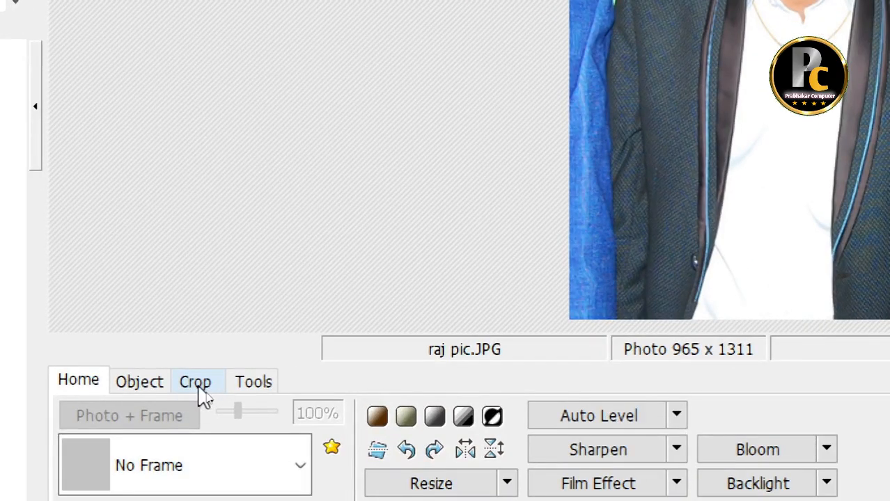
Crop the portrait freely to the head and upper chest, about 732 x 845 pixels.
{"action": "left_click", "coordinate": [201, 388]}
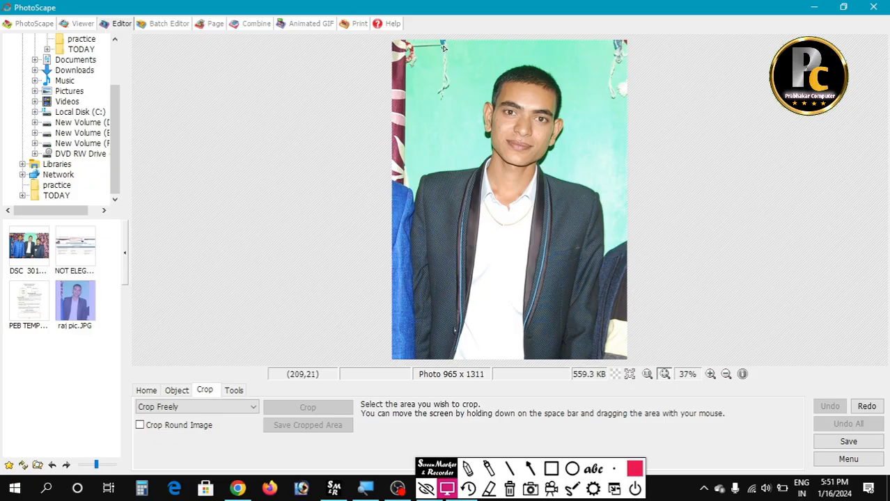
{"action": "left_click_drag", "start_coordinate": [441, 45], "coordinate": [547, 131]}
{"action": "left_click_drag", "start_coordinate": [568, 157], "coordinate": [609, 266]}
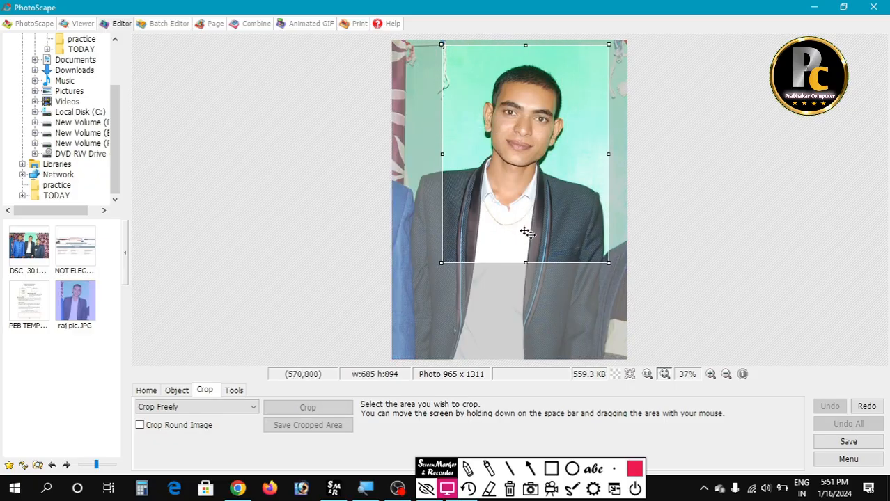
{"action": "left_click_drag", "start_coordinate": [442, 148], "coordinate": [416, 155]}
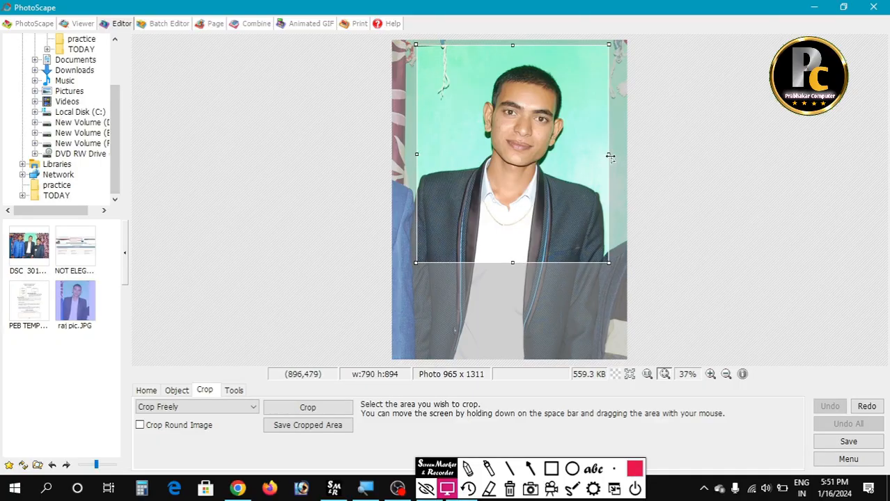
{"action": "left_click_drag", "start_coordinate": [609, 155], "coordinate": [604, 154]}
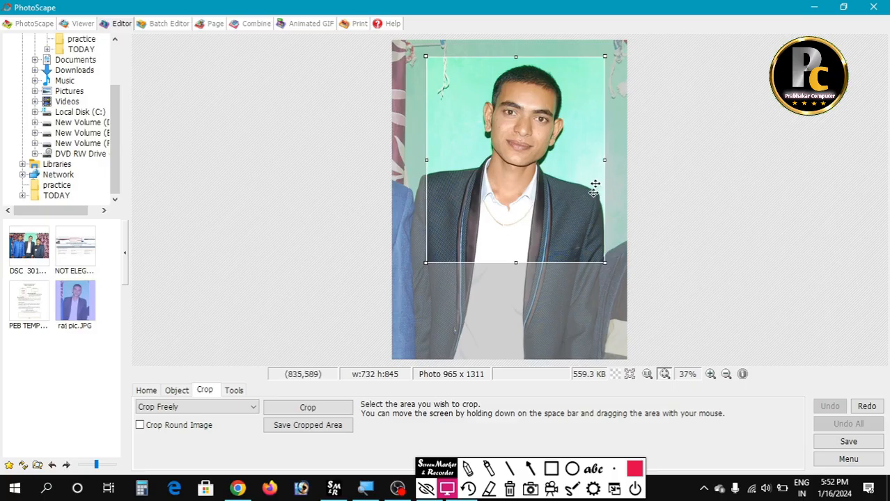
{"action": "left_click", "coordinate": [313, 414]}
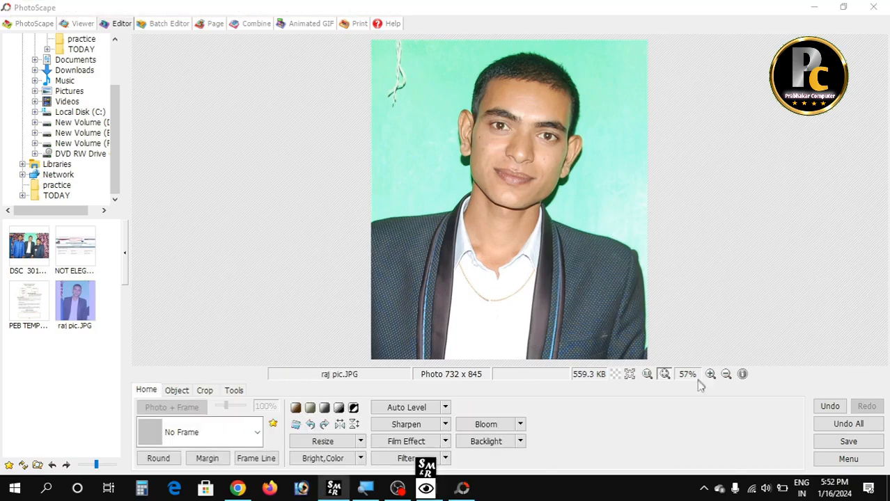
Smooth the skin across the face using the Effect Brush set to Smart Blur (Clear Skin) and inspect it at 150%.
{"action": "left_click", "coordinate": [710, 375]}
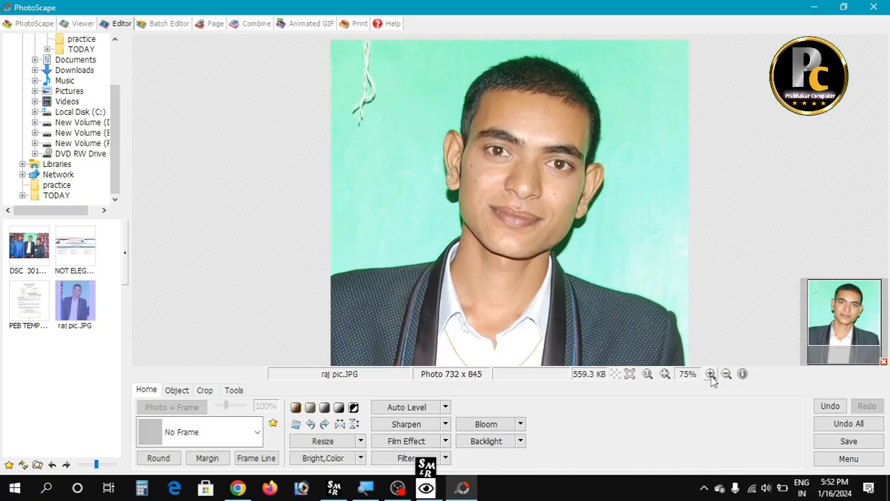
{"action": "left_click", "coordinate": [711, 375]}
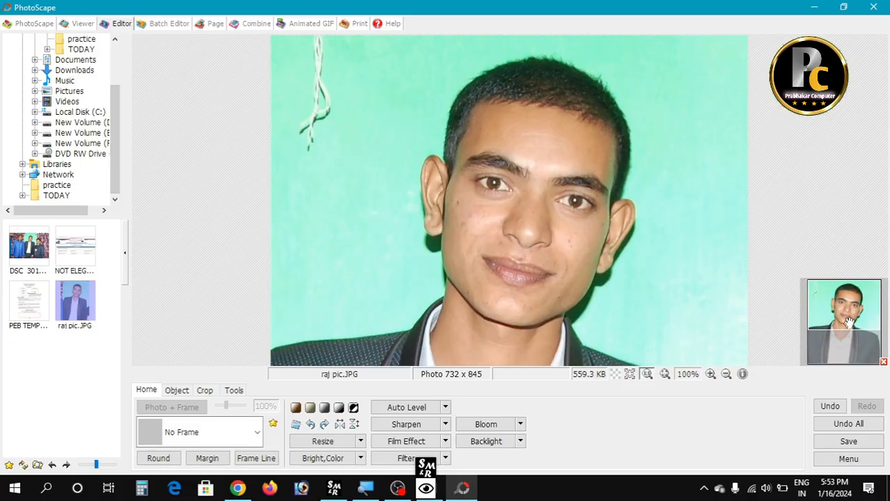
{"action": "mouse_move", "coordinate": [849, 315]}
{"action": "left_mouse_down"}
{"action": "mouse_move", "coordinate": [844, 357]}
{"action": "mouse_move", "coordinate": [852, 314]}
{"action": "left_mouse_up"}
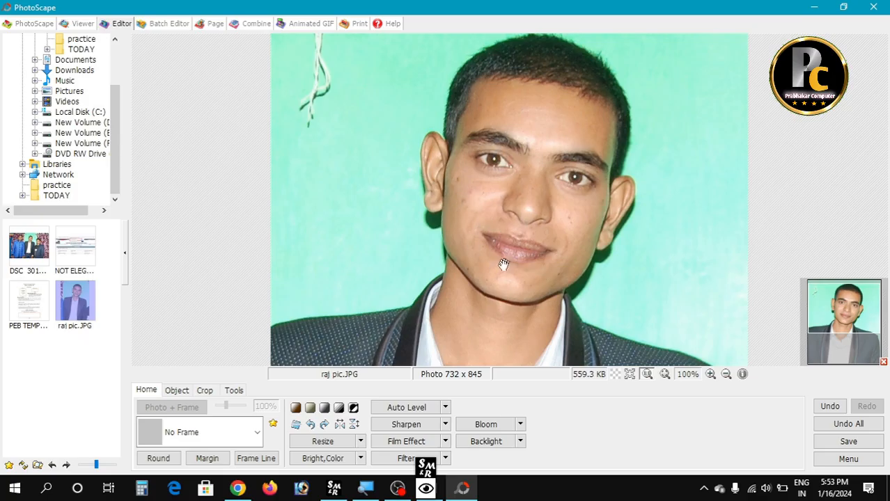
{"action": "left_click", "coordinate": [233, 392]}
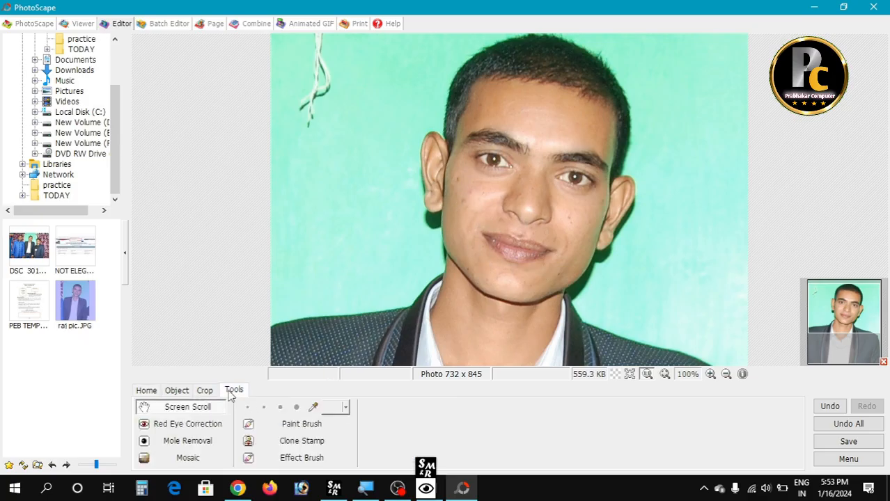
{"action": "left_click", "coordinate": [300, 458]}
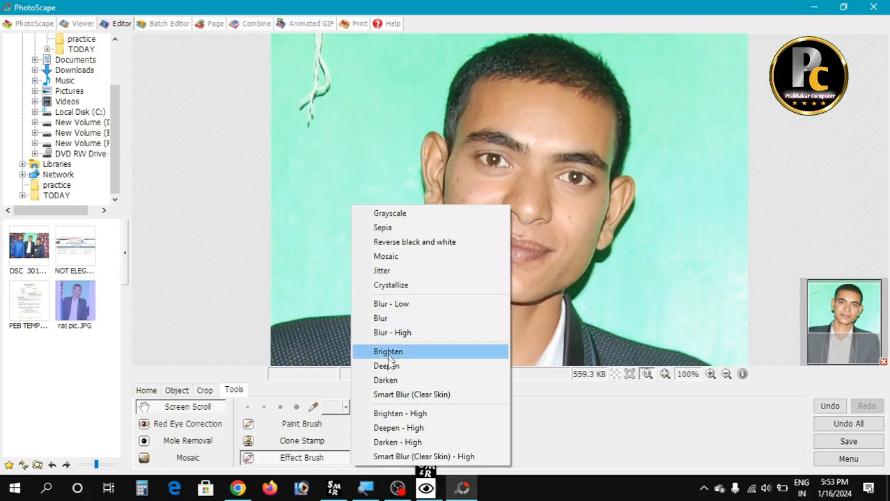
{"action": "left_click", "coordinate": [430, 395]}
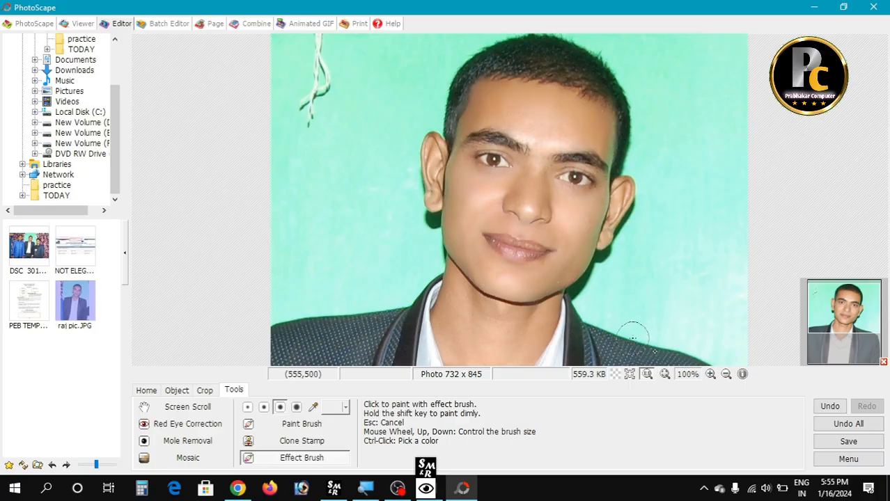
{"action": "left_click", "coordinate": [710, 374]}
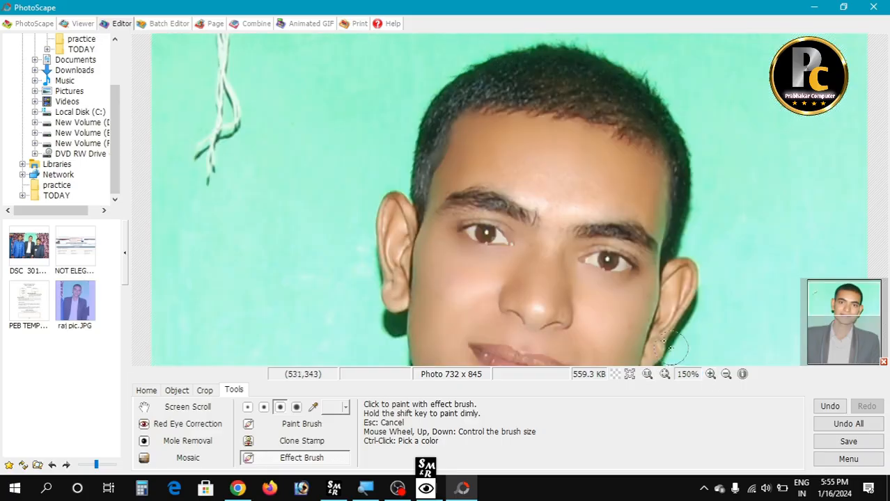
{"action": "scroll", "coordinate": [592, 243], "scroll_direction": "down", "scroll_amount": 3}
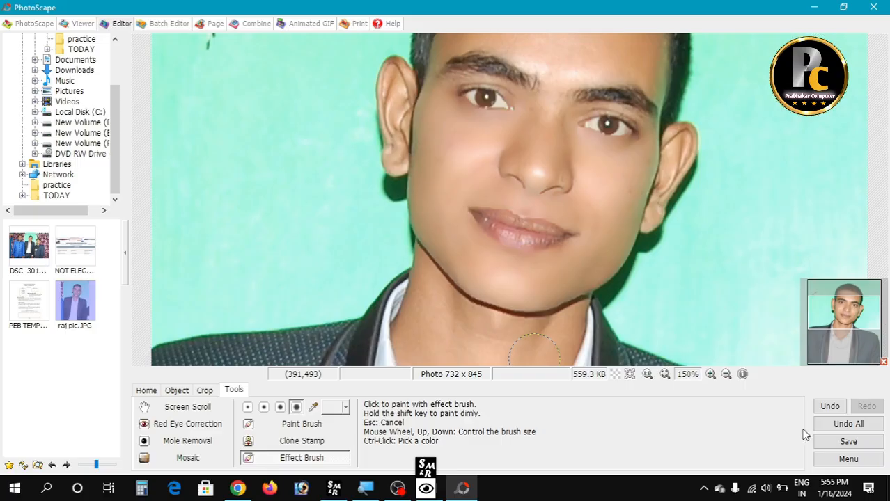
Examine the smoothed portrait from a close-up of the face out to the whole photo.
{"action": "mouse_move", "coordinate": [835, 312]}
{"action": "left_mouse_down"}
{"action": "mouse_move", "coordinate": [839, 342]}
{"action": "mouse_move", "coordinate": [836, 303]}
{"action": "left_mouse_up"}
{"action": "scroll", "coordinate": [678, 282], "scroll_direction": "down", "scroll_amount": 1}
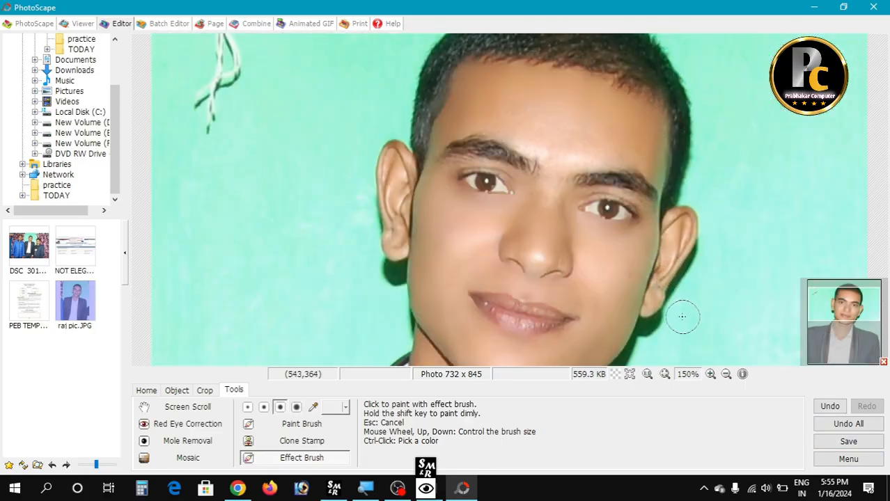
{"action": "left_click", "coordinate": [725, 375]}
{"action": "left_click", "coordinate": [726, 374]}
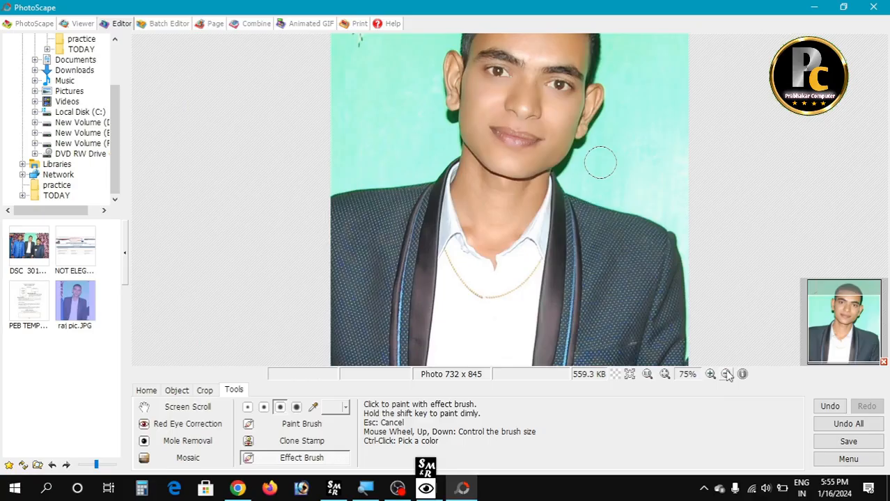
{"action": "left_click_drag", "start_coordinate": [861, 332], "coordinate": [856, 315]}
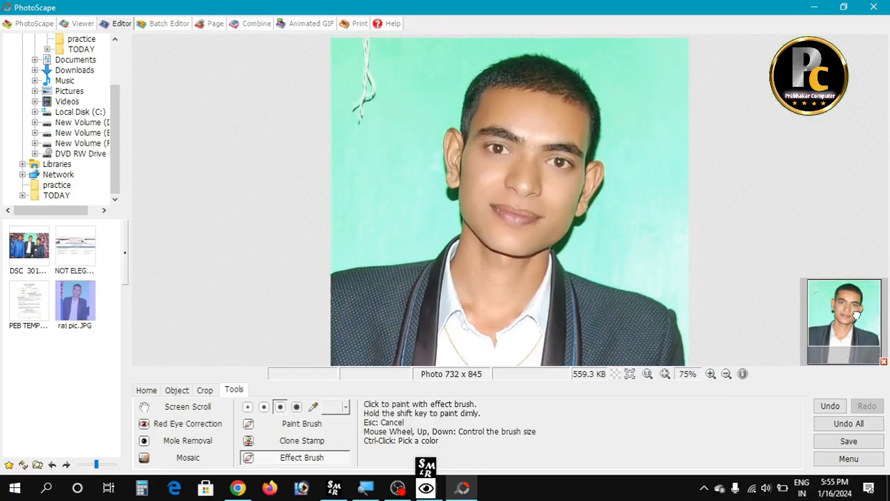
{"action": "scroll", "coordinate": [638, 270], "scroll_direction": "down", "scroll_amount": 2}
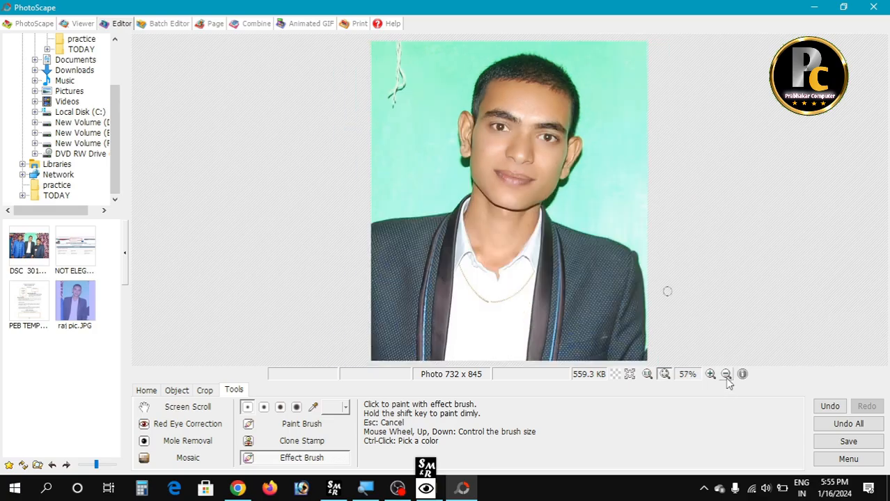
{"action": "left_click", "coordinate": [726, 374]}
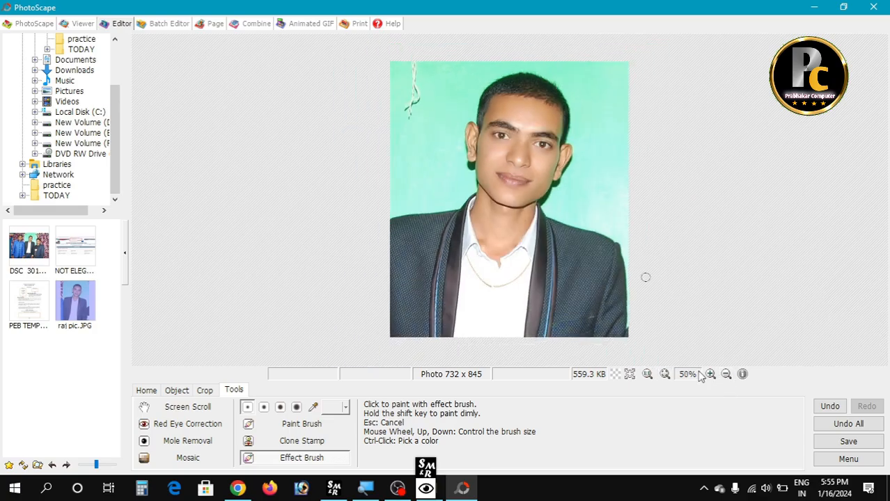
{"action": "left_click", "coordinate": [709, 374]}
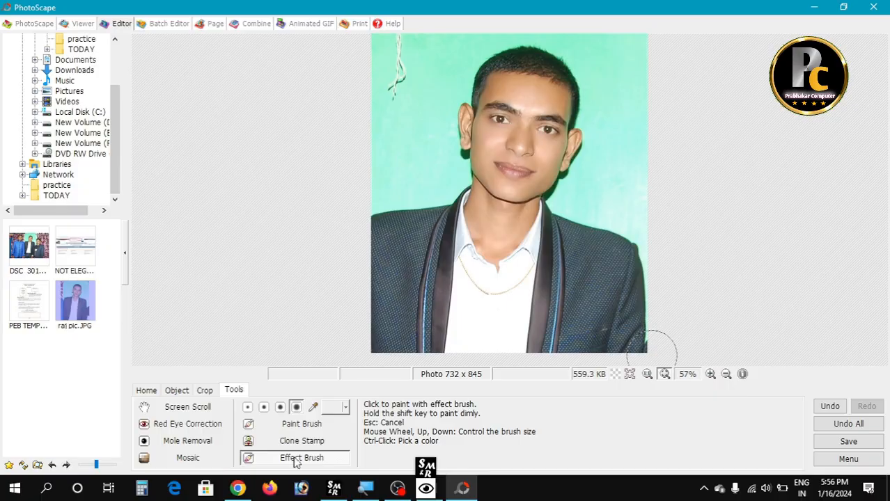
Set the Effect Brush to Smart Blur (Clear Skin) - High with the second-smallest brush size and check the face at 100%.
{"action": "left_click", "coordinate": [302, 458]}
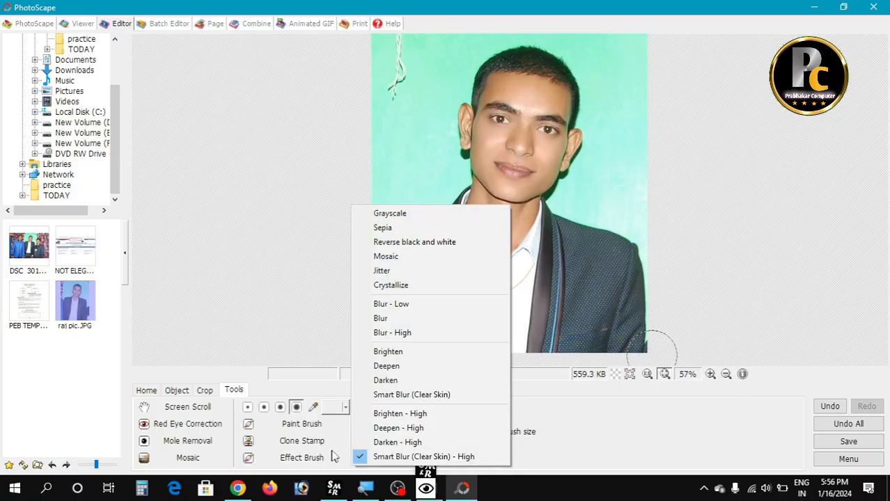
{"action": "left_click", "coordinate": [422, 456]}
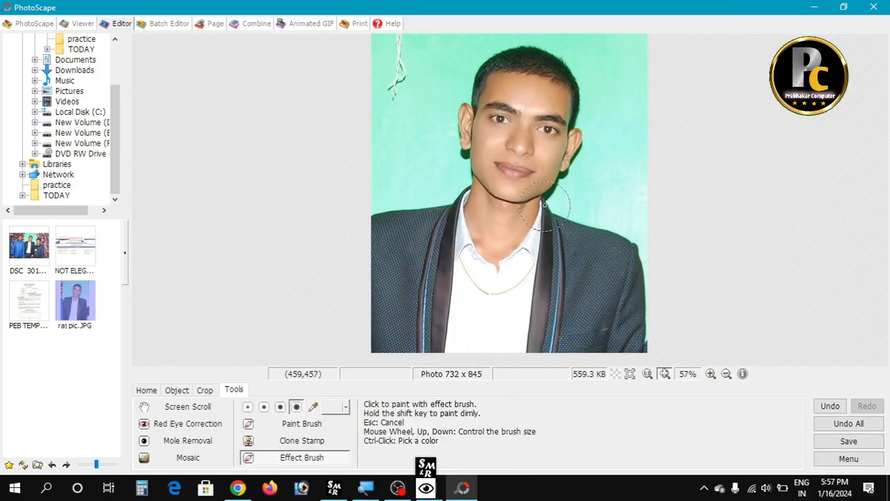
{"action": "left_click", "coordinate": [711, 374]}
{"action": "left_click", "coordinate": [711, 374]}
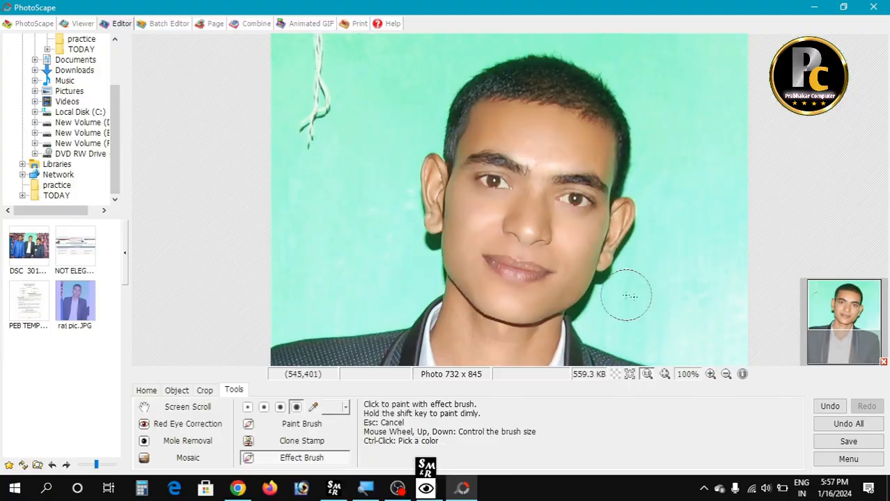
{"action": "left_click_drag", "start_coordinate": [849, 317], "coordinate": [849, 327]}
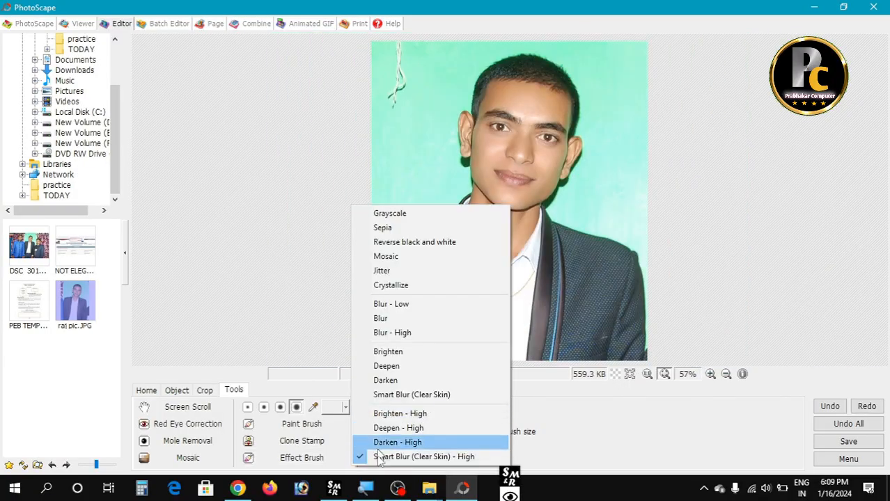
{"action": "left_click", "coordinate": [437, 457]}
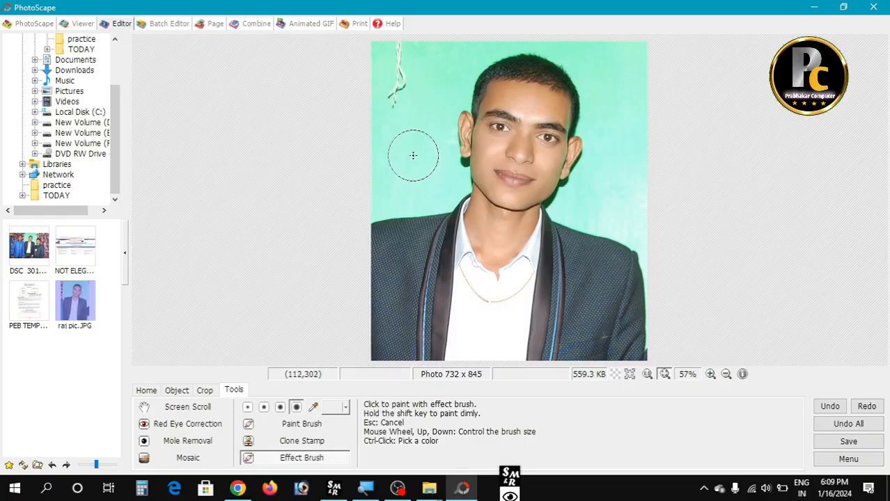
{"action": "left_click", "coordinate": [264, 410]}
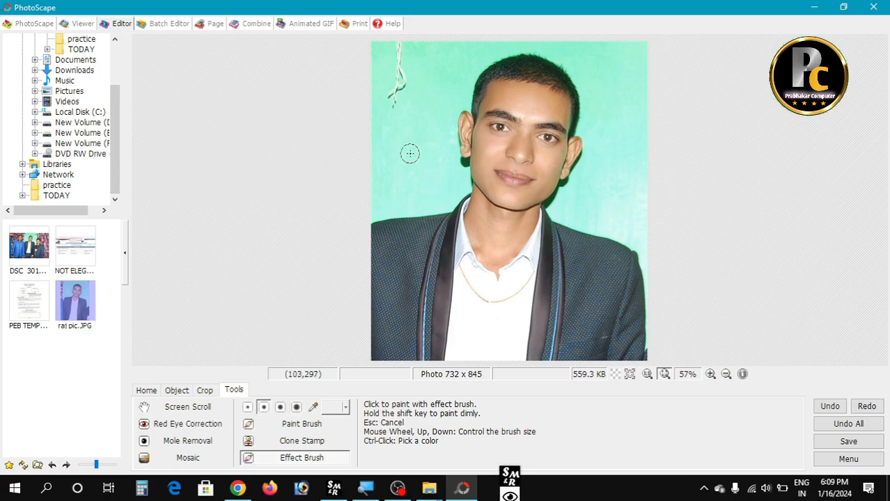
Blur the green backdrop beside the head and the face using the Effect Brush set to Blur at the largest brush size.
{"action": "left_click", "coordinate": [312, 460]}
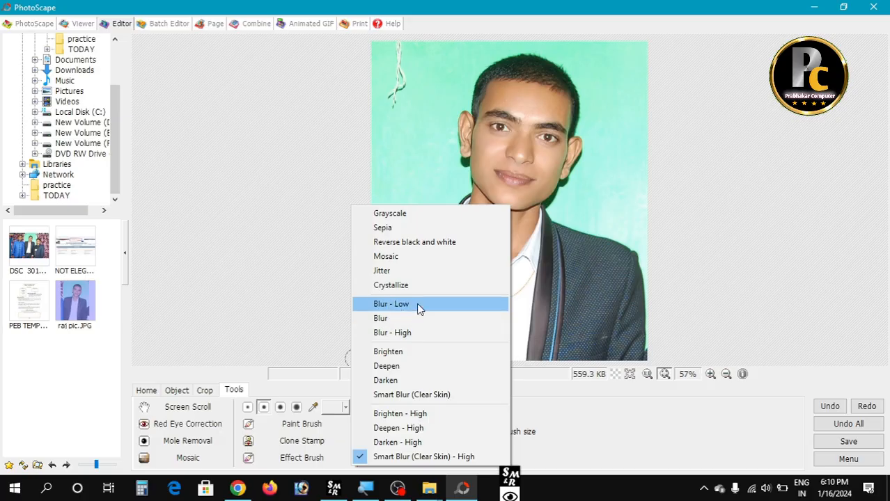
{"action": "left_click", "coordinate": [381, 319]}
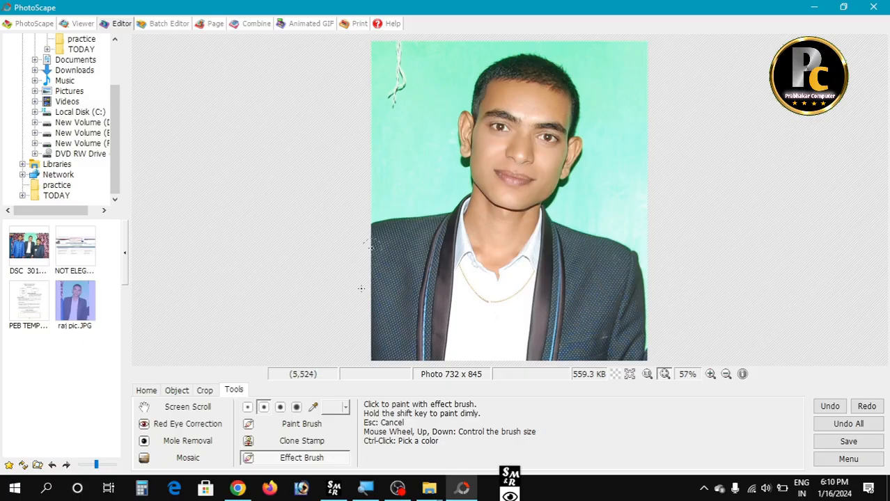
{"action": "left_click", "coordinate": [281, 409]}
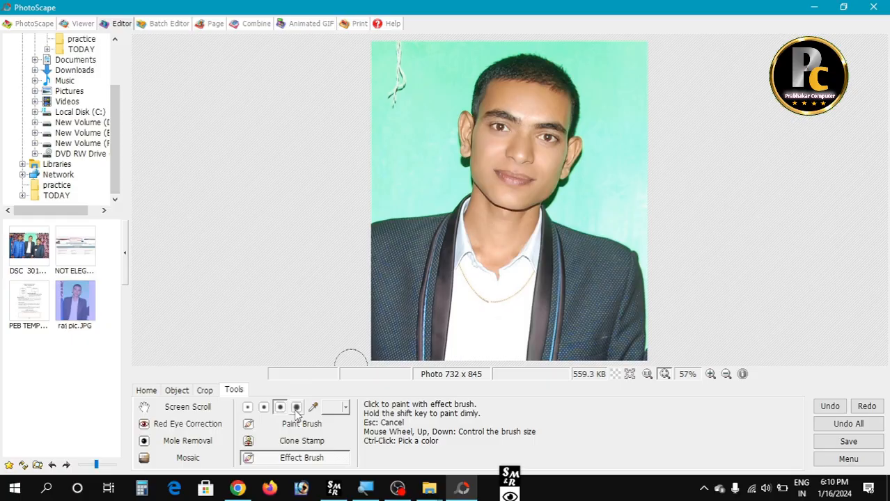
{"action": "left_click", "coordinate": [296, 408]}
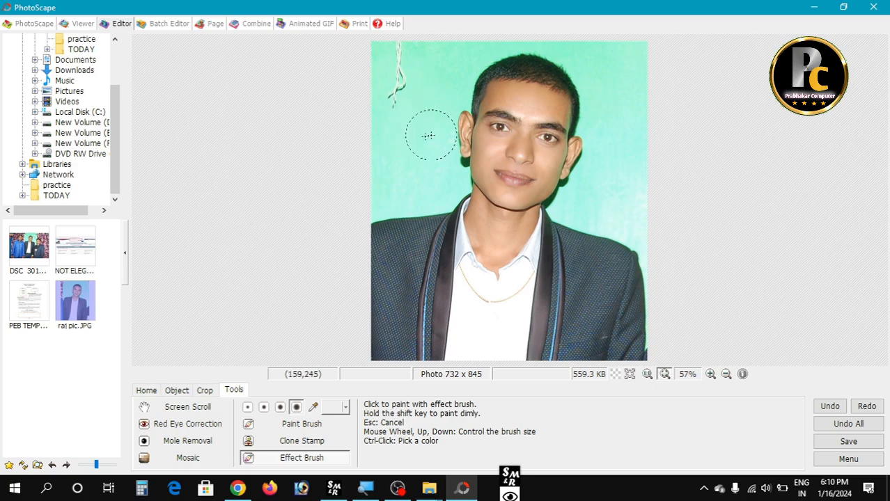
{"action": "mouse_move", "coordinate": [399, 51]}
{"action": "left_mouse_down"}
{"action": "mouse_move", "coordinate": [396, 105]}
{"action": "mouse_move", "coordinate": [393, 79]}
{"action": "left_mouse_up"}
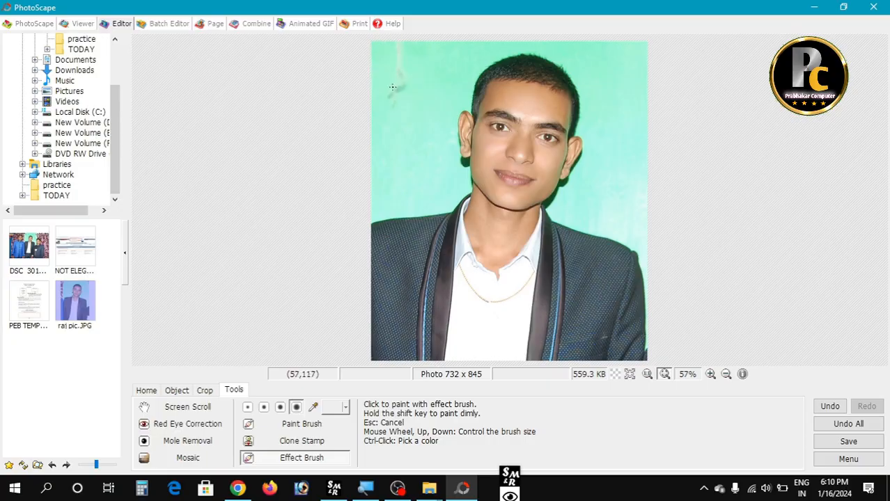
{"action": "left_click_drag", "start_coordinate": [386, 174], "coordinate": [421, 129]}
{"action": "mouse_move", "coordinate": [427, 161]}
{"action": "left_mouse_down"}
{"action": "mouse_move", "coordinate": [416, 187]}
{"action": "mouse_move", "coordinate": [400, 189]}
{"action": "mouse_move", "coordinate": [394, 122]}
{"action": "mouse_move", "coordinate": [403, 57]}
{"action": "mouse_move", "coordinate": [402, 80]}
{"action": "left_mouse_up"}
{"action": "left_click_drag", "start_coordinate": [577, 41], "coordinate": [617, 62]}
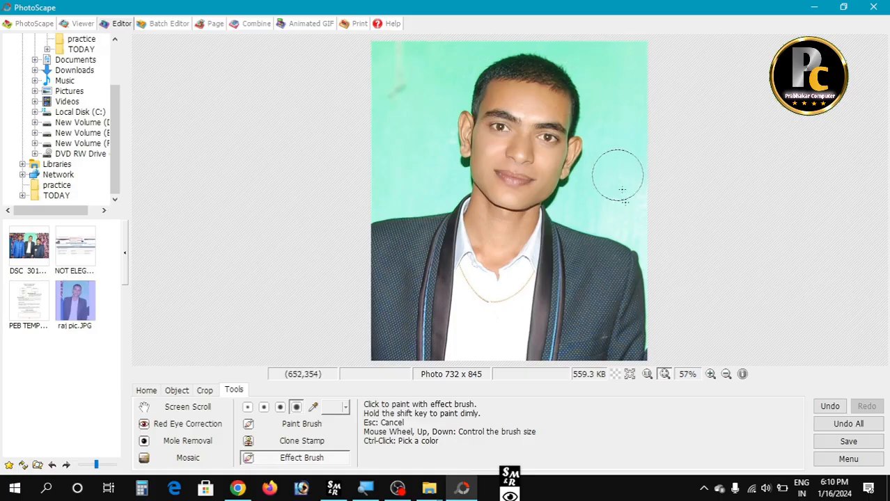
{"action": "mouse_move", "coordinate": [633, 234]}
{"action": "left_mouse_down"}
{"action": "mouse_move", "coordinate": [471, 212]}
{"action": "mouse_move", "coordinate": [524, 186]}
{"action": "left_mouse_up"}
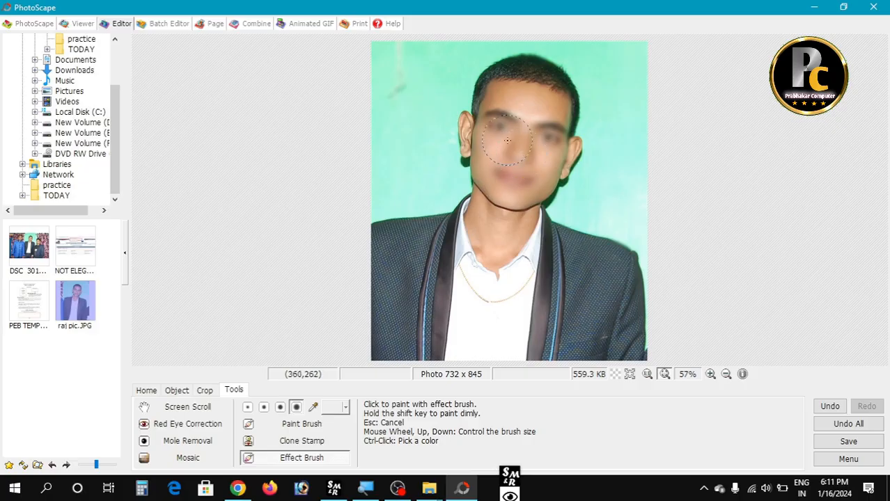
{"action": "mouse_move", "coordinate": [498, 125]}
{"action": "left_mouse_down"}
{"action": "mouse_move", "coordinate": [522, 116]}
{"action": "mouse_move", "coordinate": [535, 150]}
{"action": "left_mouse_up"}
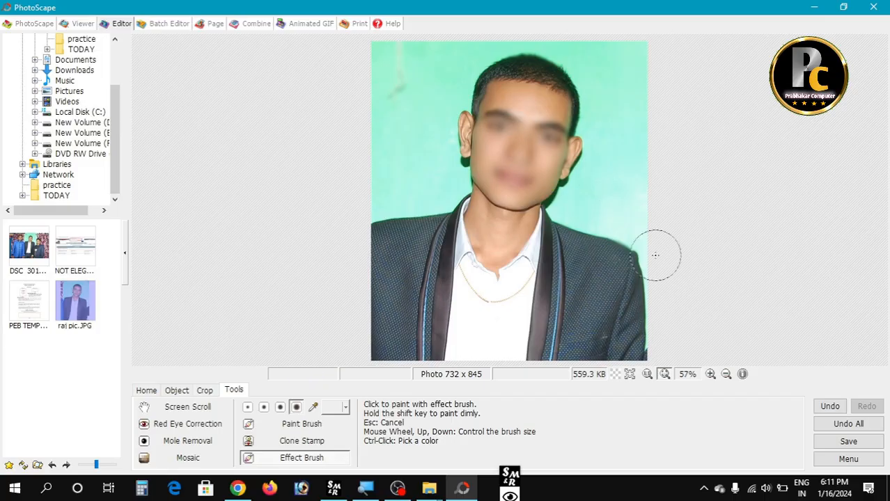
Undo the blur strokes on the face and the backdrop.
{"action": "left_click", "coordinate": [830, 408]}
{"action": "left_click", "coordinate": [830, 406]}
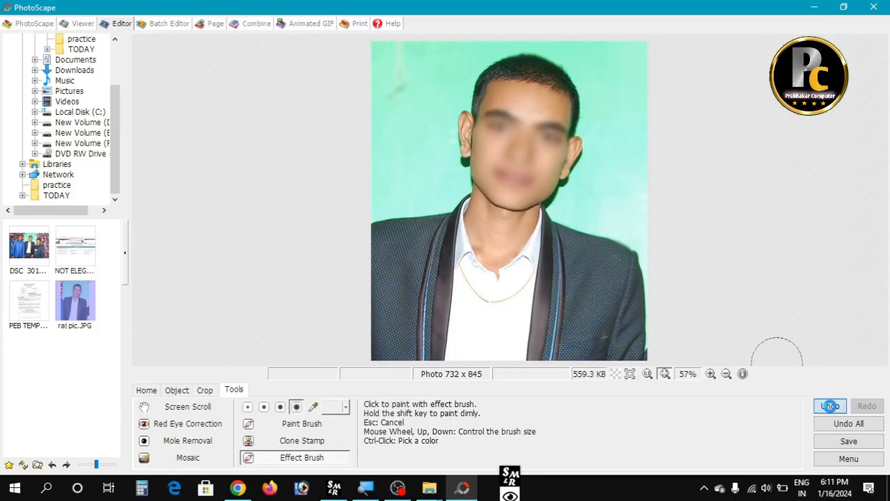
{"action": "left_click", "coordinate": [831, 408]}
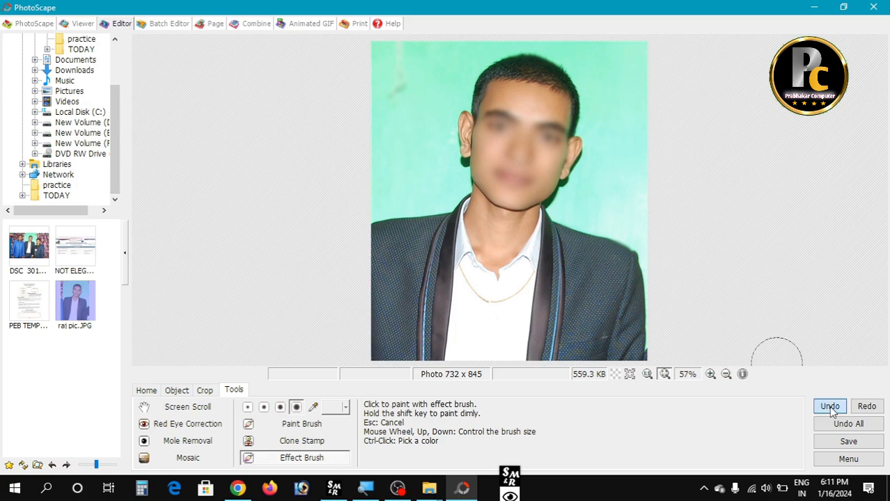
{"action": "left_click", "coordinate": [831, 408]}
{"action": "left_click", "coordinate": [830, 409]}
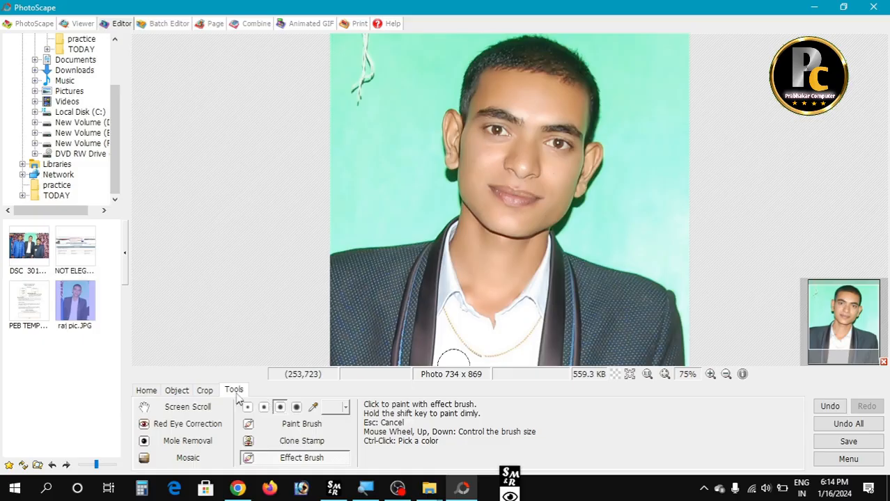
Crop the portrait freely to a tighter frame around the head and chest, 608 x 756 pixels.
{"action": "left_click", "coordinate": [147, 391]}
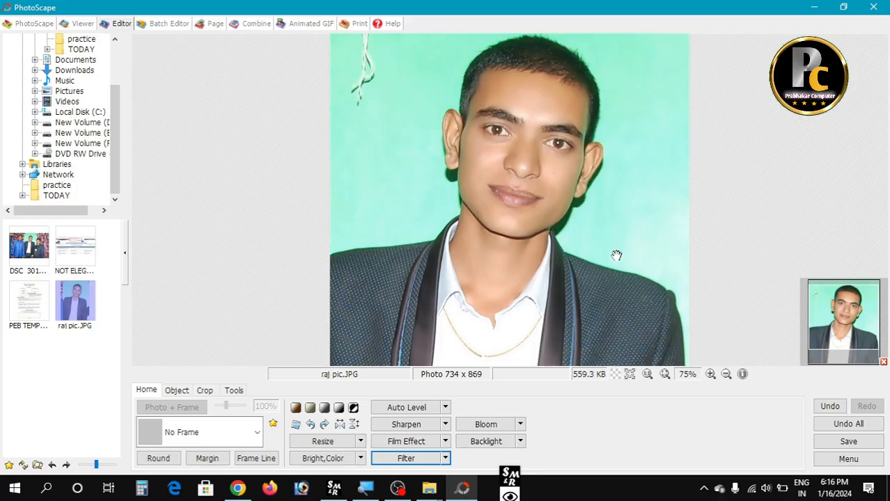
{"action": "left_click", "coordinate": [206, 392]}
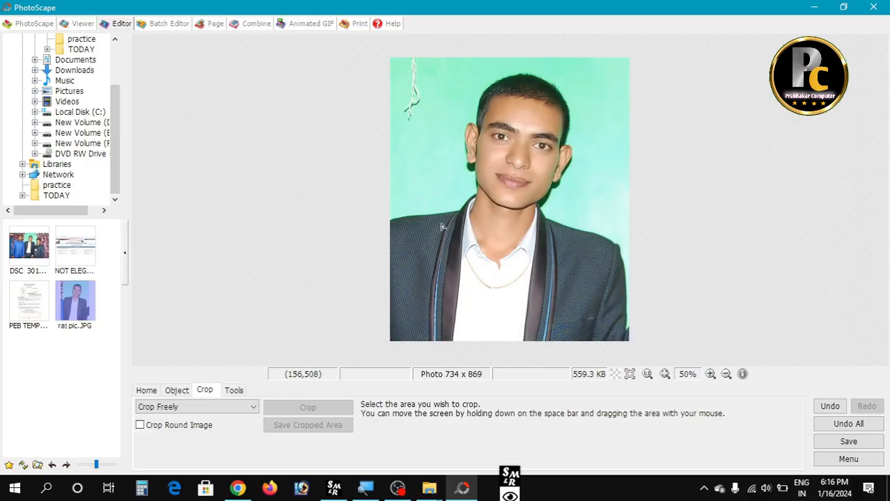
{"action": "left_click_drag", "start_coordinate": [408, 79], "coordinate": [594, 314]}
{"action": "left_click_drag", "start_coordinate": [511, 242], "coordinate": [522, 230]}
{"action": "left_click_drag", "start_coordinate": [419, 183], "coordinate": [408, 184]}
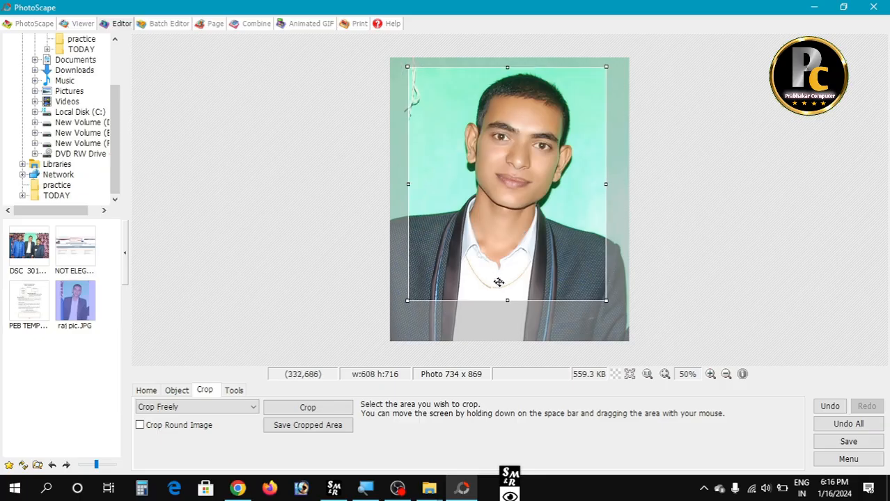
{"action": "left_click_drag", "start_coordinate": [507, 301], "coordinate": [508, 313]}
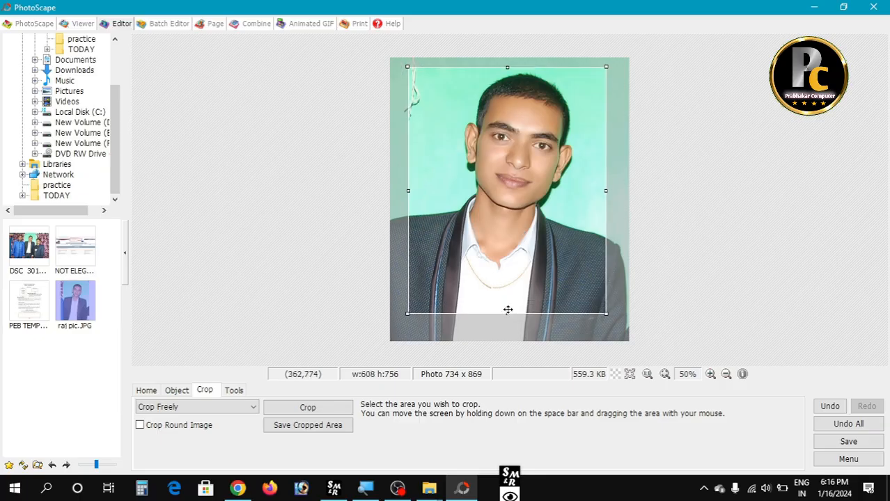
{"action": "left_click_drag", "start_coordinate": [517, 273], "coordinate": [519, 265]}
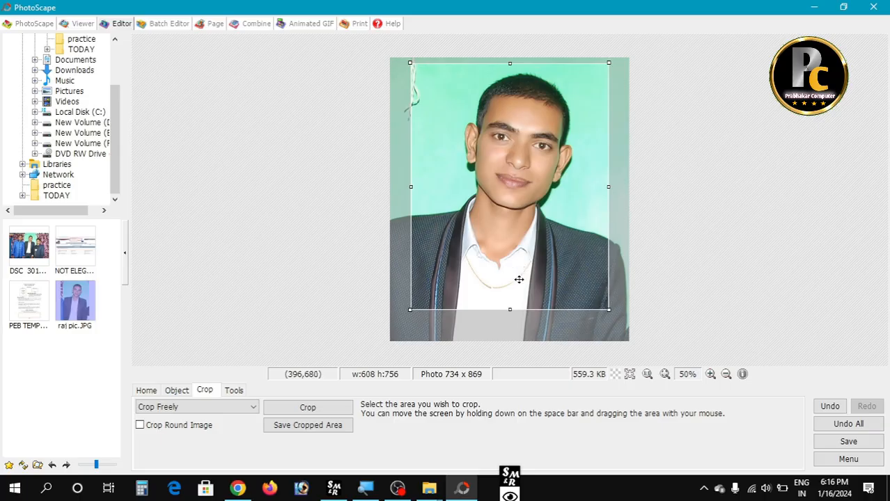
{"action": "left_click", "coordinate": [311, 408]}
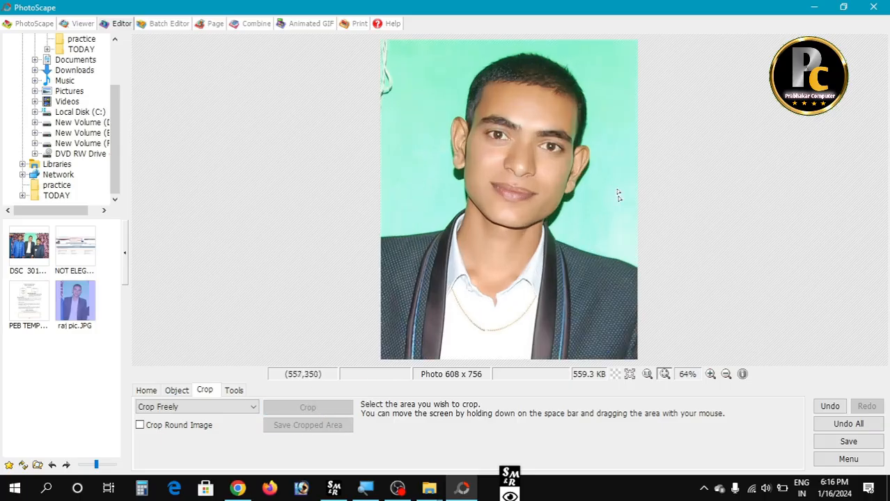
Start a margin around the cropped portrait and set its background color to red.
{"action": "left_click", "coordinate": [144, 391]}
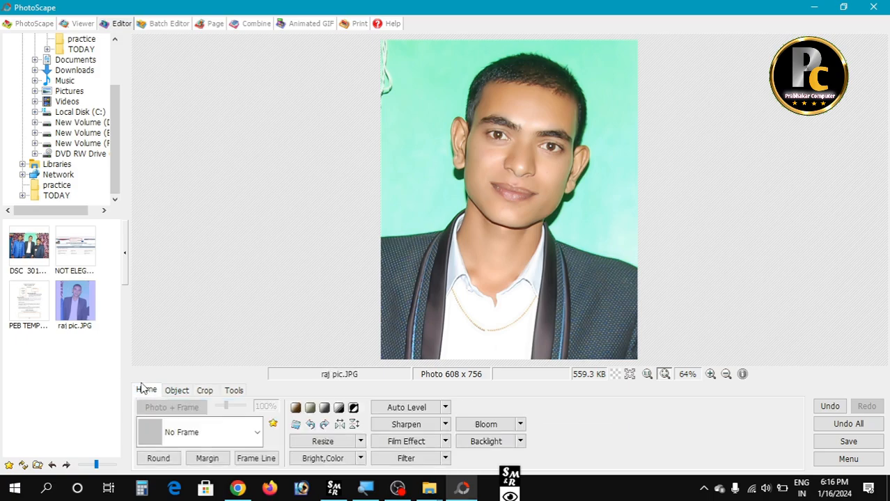
{"action": "left_click", "coordinate": [207, 459]}
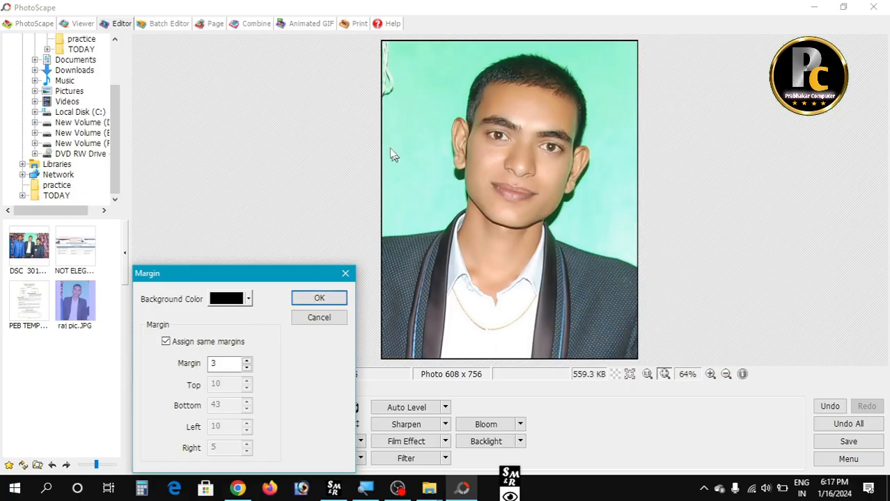
{"action": "left_click", "coordinate": [249, 299]}
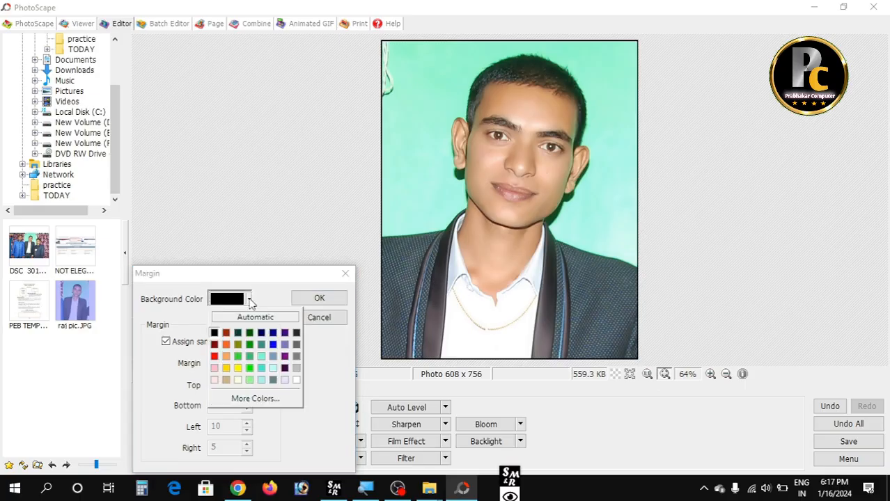
{"action": "left_click", "coordinate": [214, 357]}
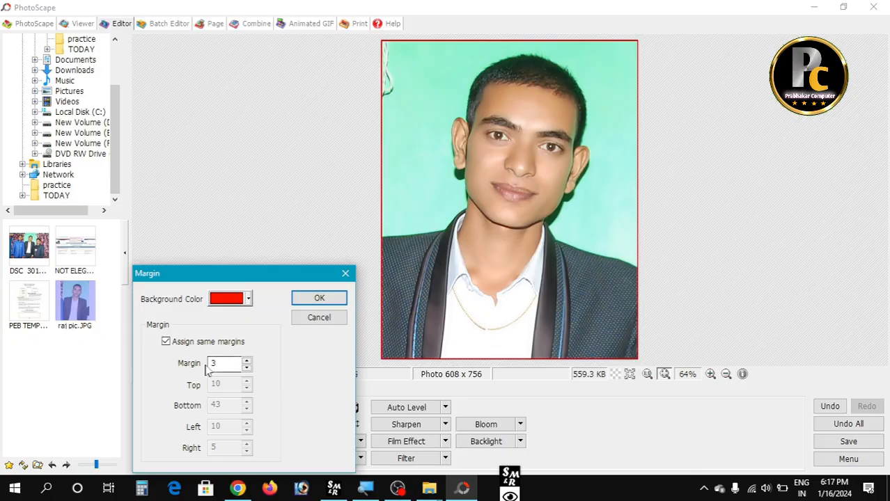
Try wider red margins around the portrait and bring the margin back to 3.
{"action": "left_click", "coordinate": [247, 362]}
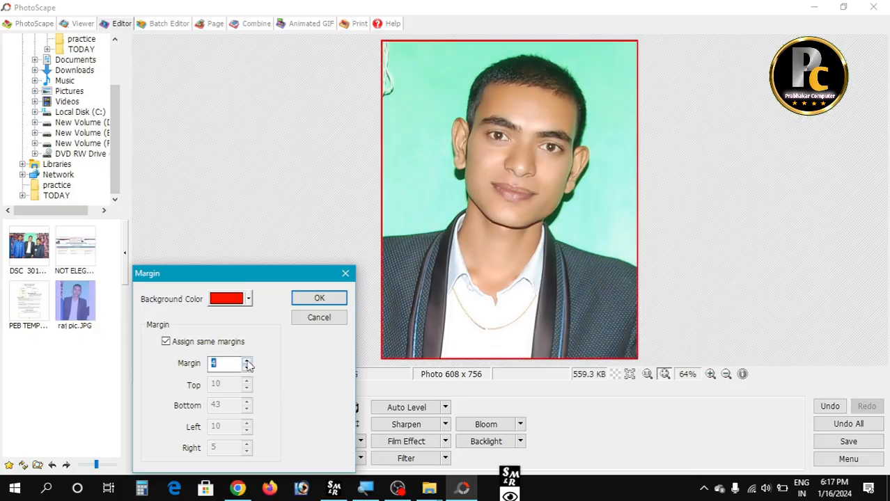
{"action": "left_click", "coordinate": [247, 361]}
{"action": "left_click", "coordinate": [247, 362]}
{"action": "left_click", "coordinate": [247, 361]}
{"action": "left_click", "coordinate": [247, 362]}
{"action": "left_click", "coordinate": [247, 361]}
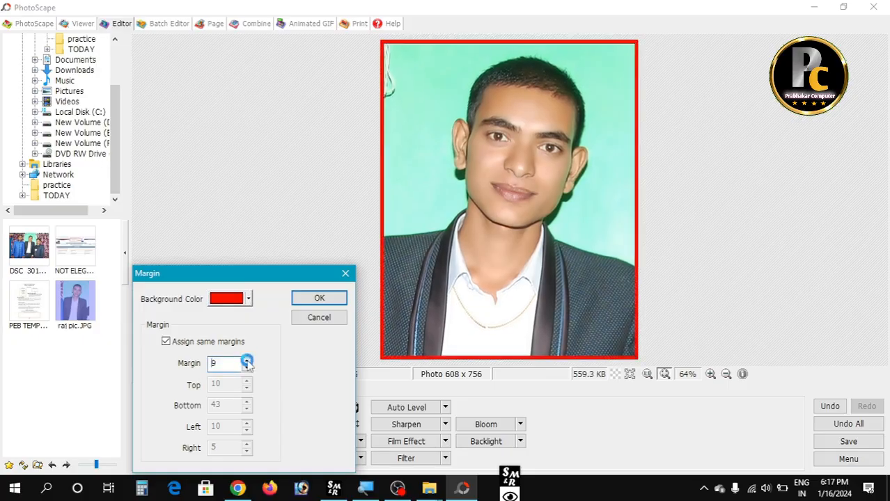
{"action": "left_click", "coordinate": [248, 362]}
{"action": "left_click", "coordinate": [247, 368]}
{"action": "left_click", "coordinate": [248, 369]}
{"action": "left_click", "coordinate": [247, 368]}
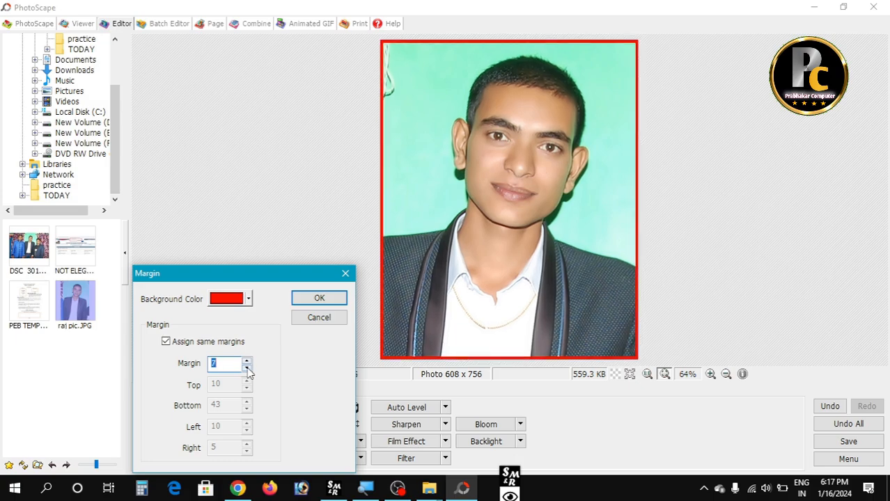
{"action": "left_click", "coordinate": [247, 368]}
{"action": "left_click", "coordinate": [247, 368]}
{"action": "left_click", "coordinate": [247, 369]}
{"action": "left_click", "coordinate": [247, 369]}
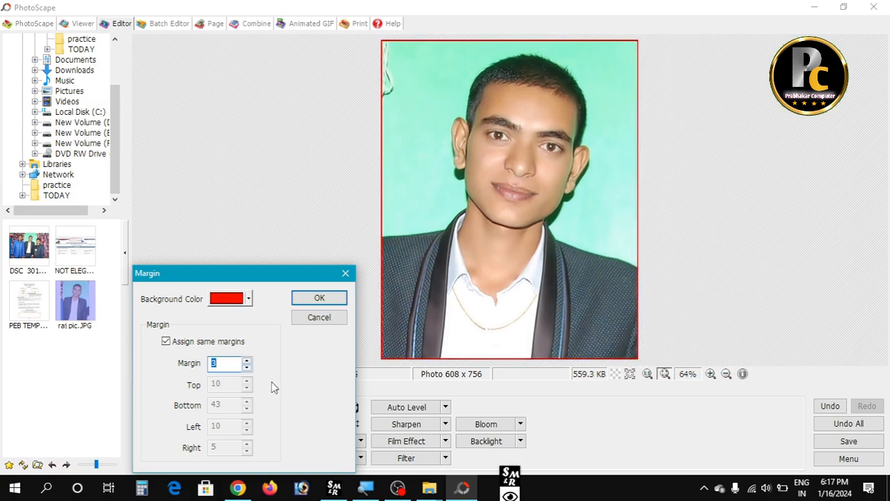
Set the margin's background color to black and apply the equal margin of 3 on all sides.
{"action": "left_click", "coordinate": [249, 299]}
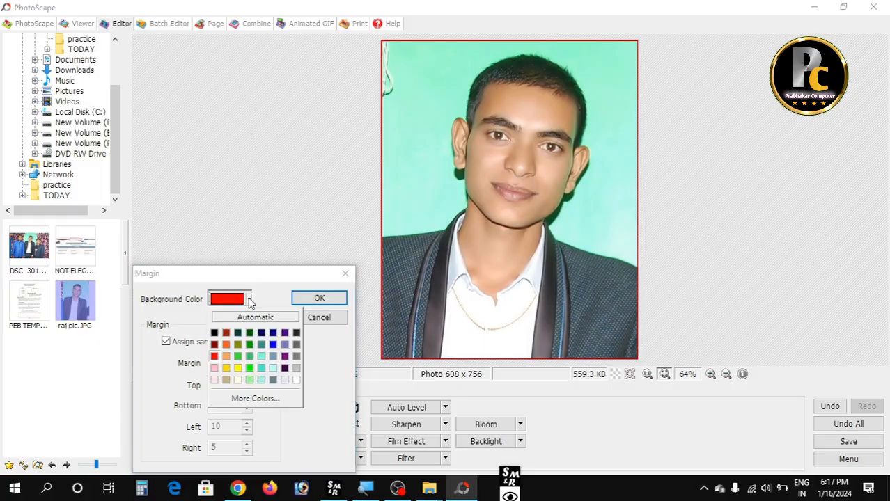
{"action": "left_click", "coordinate": [215, 335]}
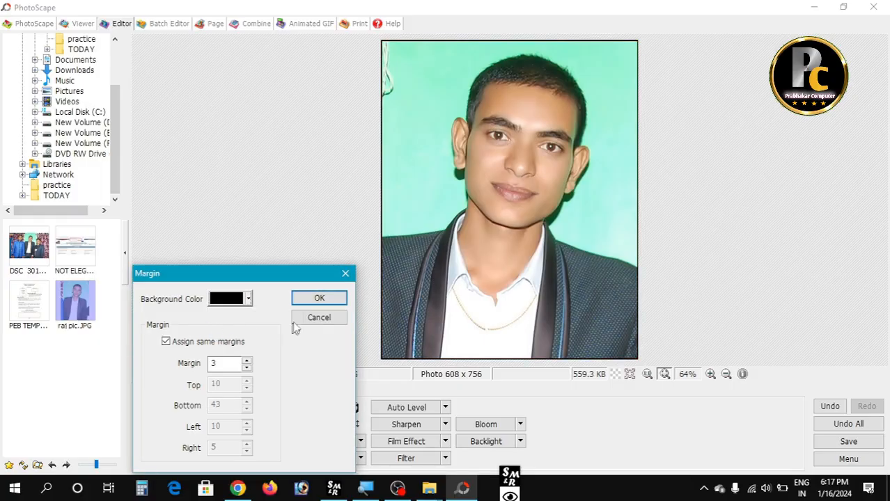
{"action": "left_click", "coordinate": [319, 298]}
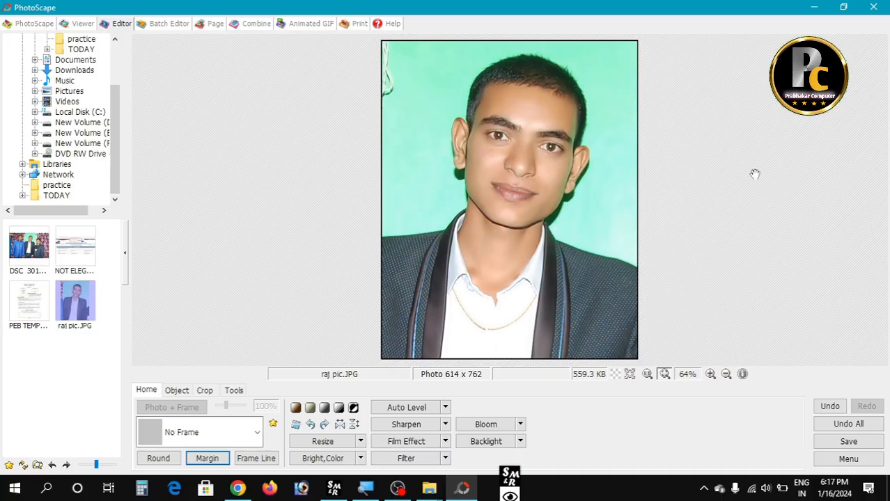
Save the bordered portrait, and save a JPEG copy to the Desktop with "1" appended to its file name.
{"action": "left_click", "coordinate": [835, 441]}
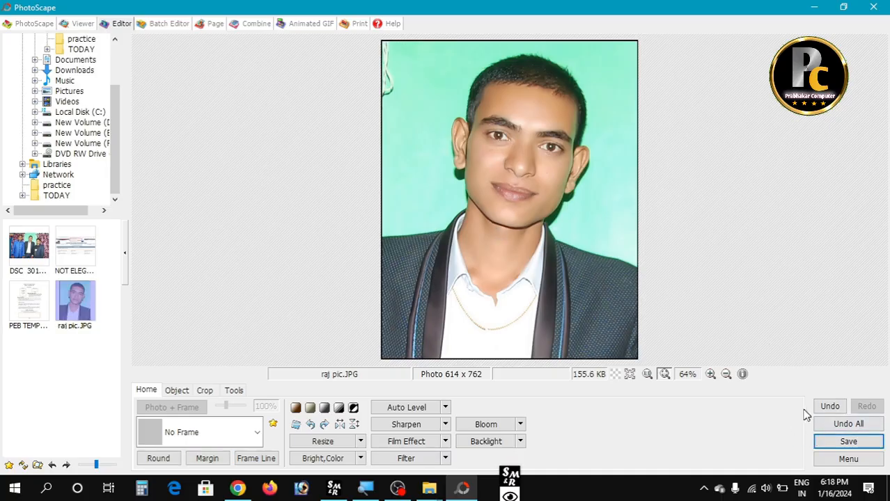
{"action": "left_click", "coordinate": [848, 443]}
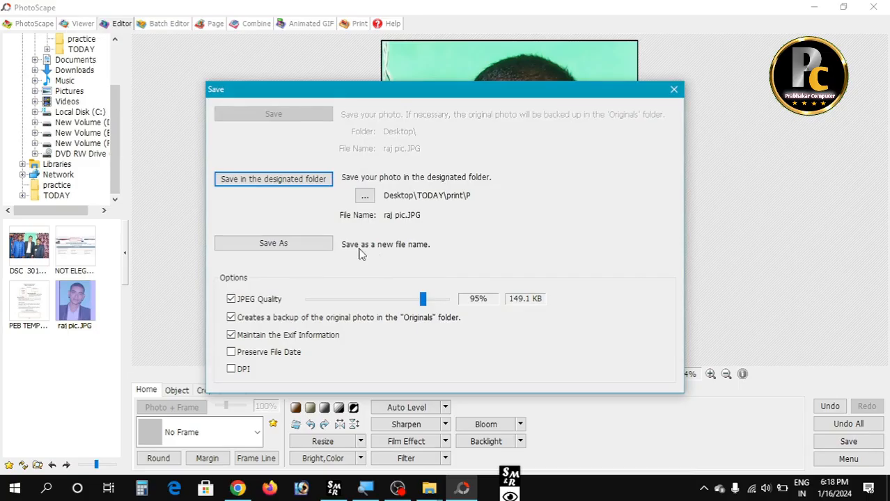
{"action": "left_click_drag", "start_coordinate": [362, 96], "coordinate": [354, 57]}
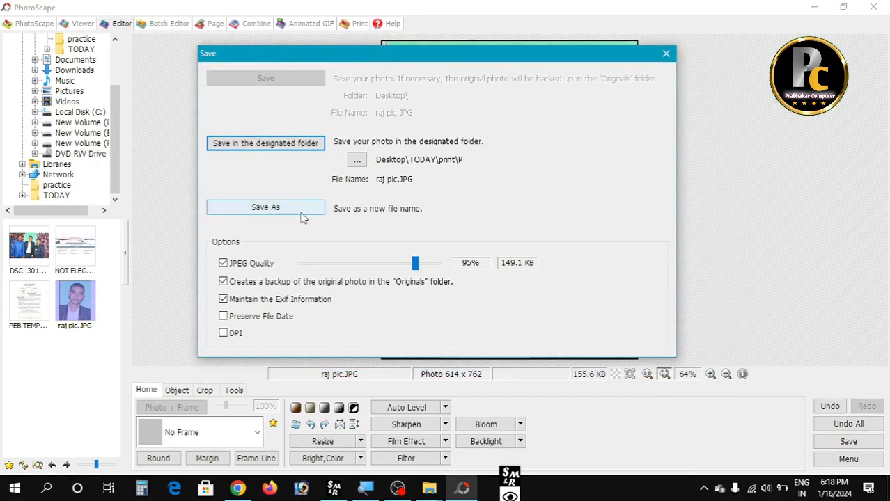
{"action": "left_click", "coordinate": [273, 209]}
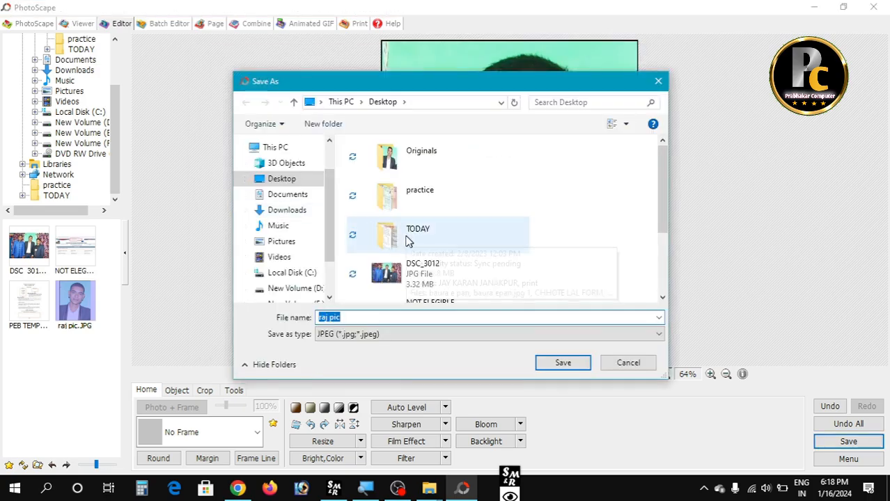
{"action": "left_click_drag", "start_coordinate": [331, 235], "coordinate": [332, 268]}
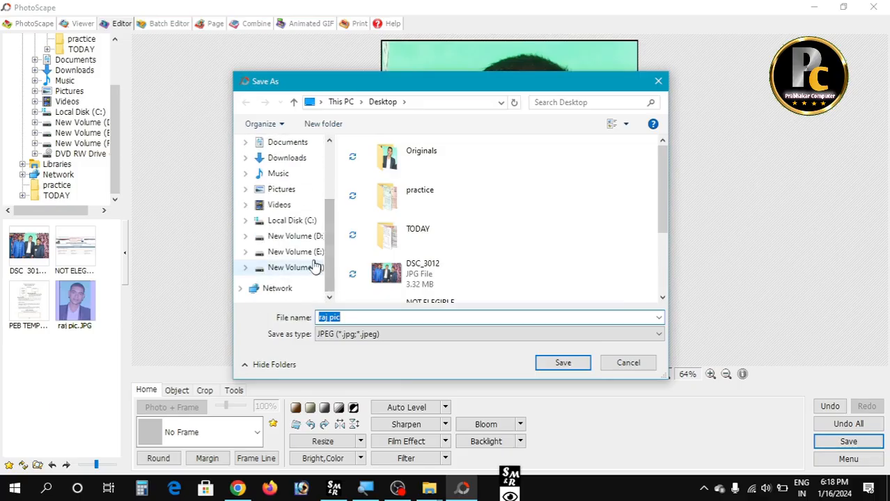
{"action": "left_click_drag", "start_coordinate": [331, 276], "coordinate": [334, 216]}
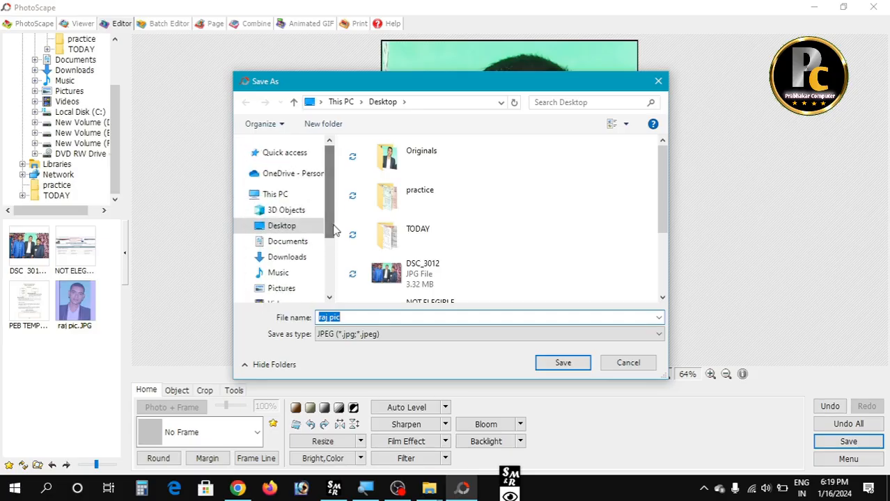
{"action": "left_click", "coordinate": [285, 226]}
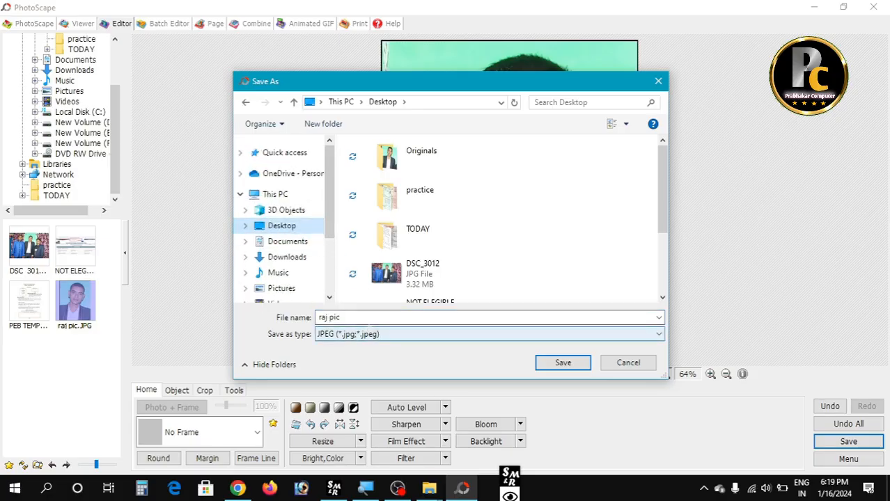
{"action": "left_click", "coordinate": [344, 317]}
{"action": "left_click", "coordinate": [344, 318]}
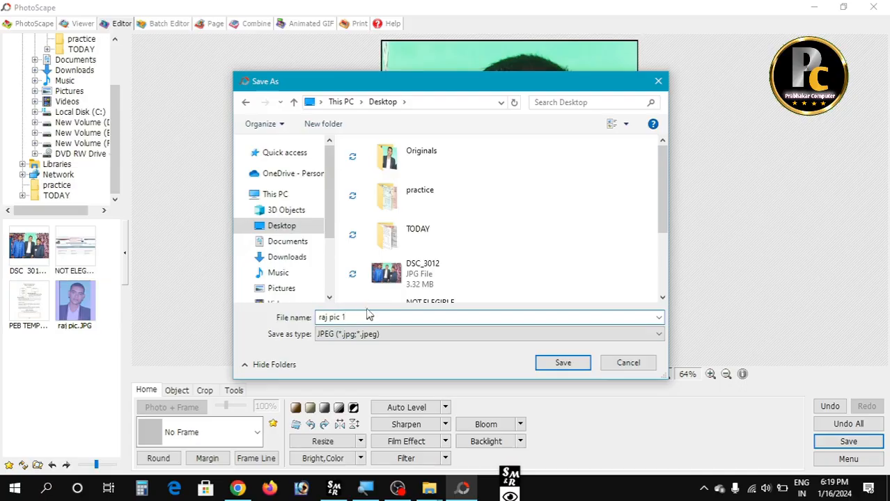
{"action": "left_click", "coordinate": [563, 363]}
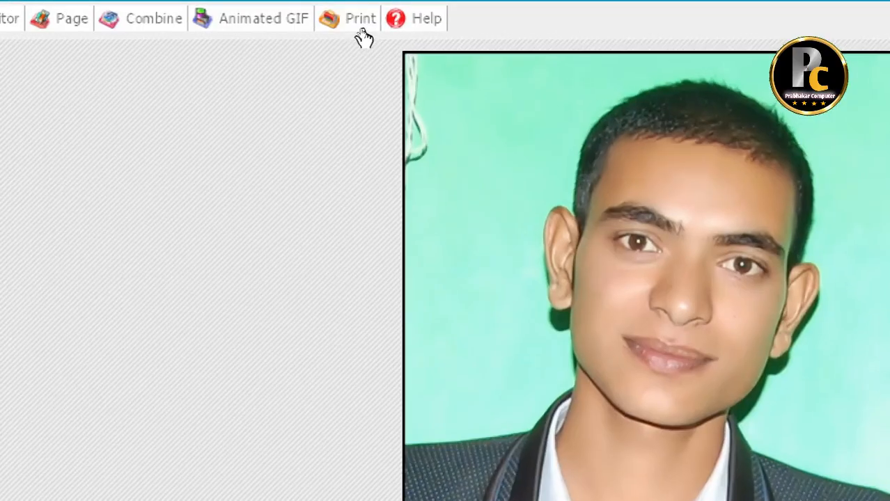
Set up a thumbnail print page with 7 rows and 6 columns.
{"action": "left_click", "coordinate": [361, 32]}
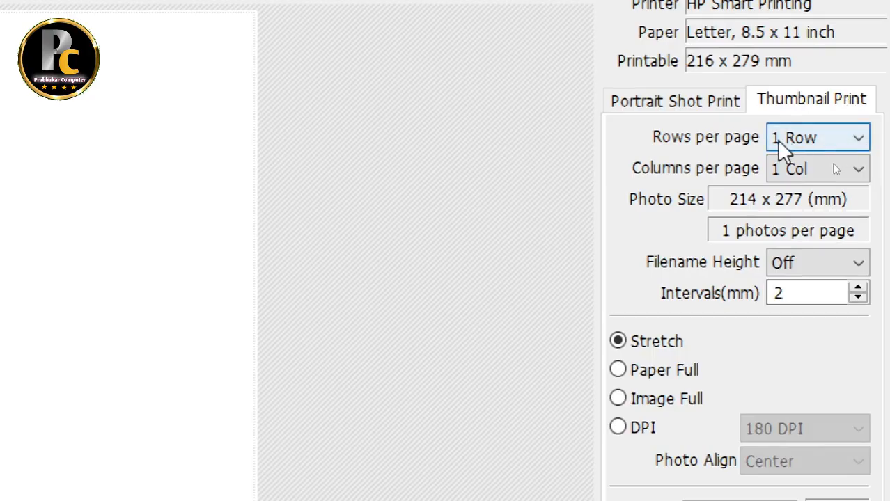
{"action": "left_click", "coordinate": [859, 140]}
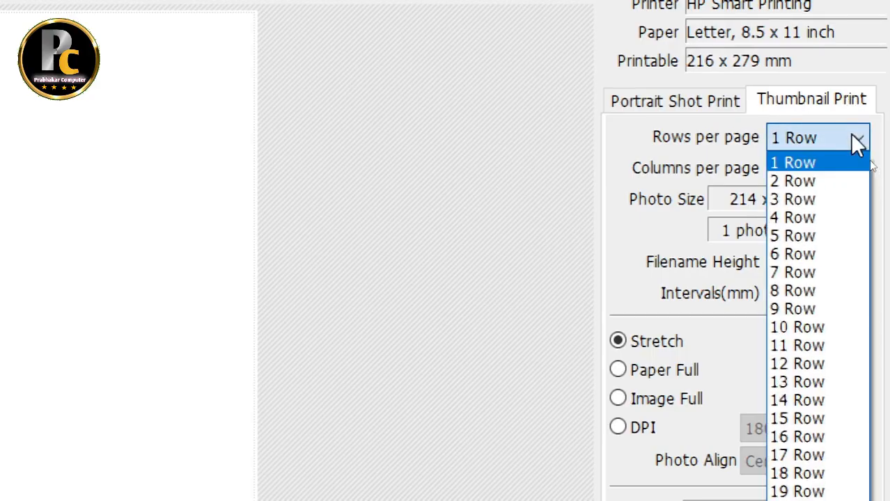
{"action": "left_click", "coordinate": [808, 277]}
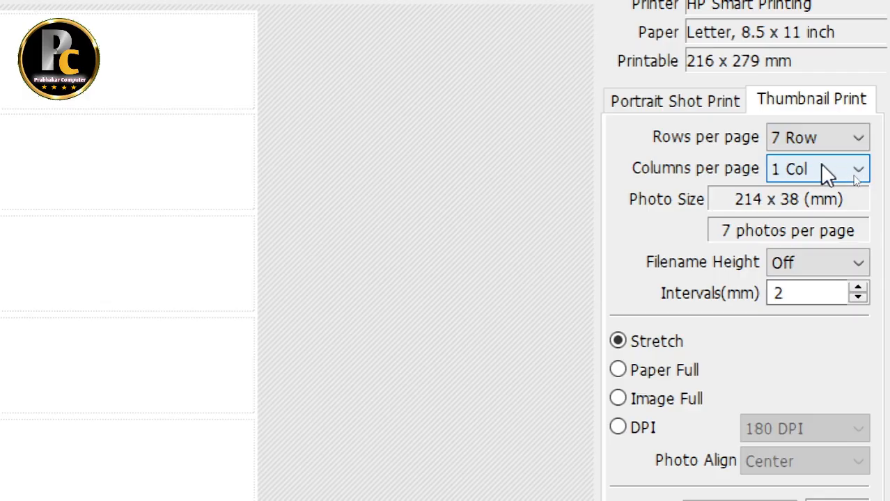
{"action": "left_click", "coordinate": [858, 171]}
{"action": "left_click", "coordinate": [794, 287]}
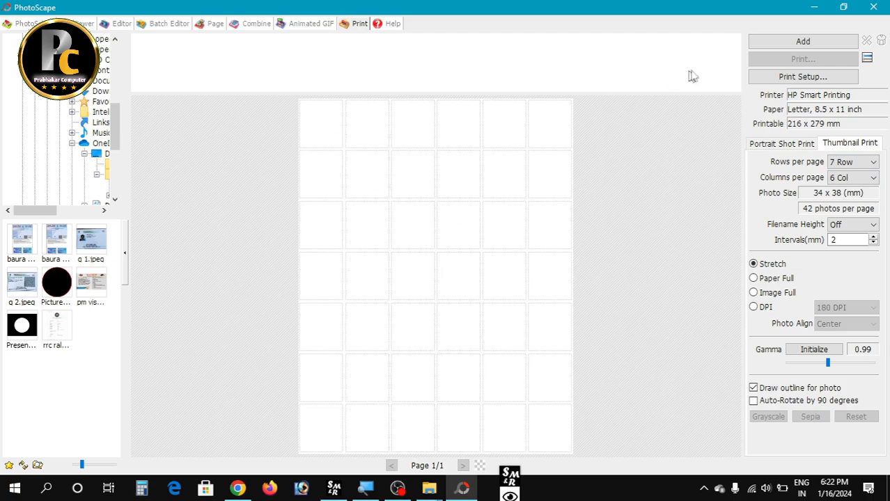
Add 6 copies of the bordered portrait from the Desktop, the file ending in "1", to the print page.
{"action": "left_click", "coordinate": [803, 45]}
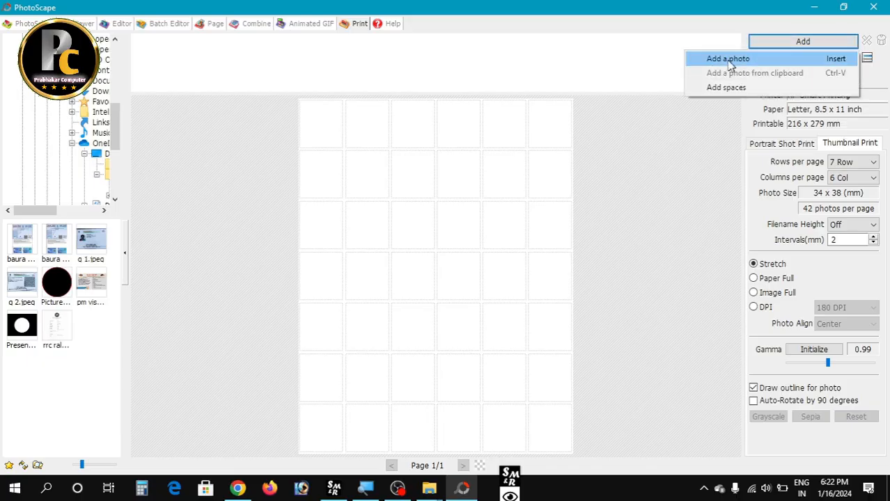
{"action": "left_click", "coordinate": [728, 61]}
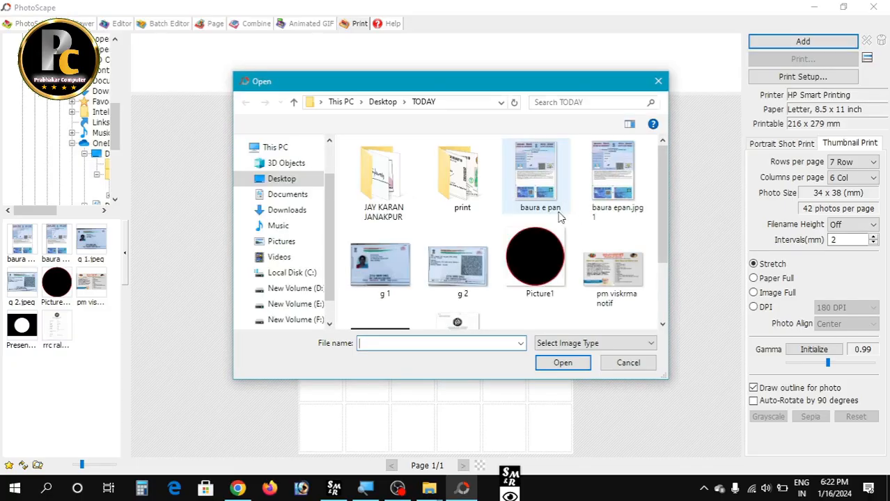
{"action": "left_click", "coordinate": [286, 183]}
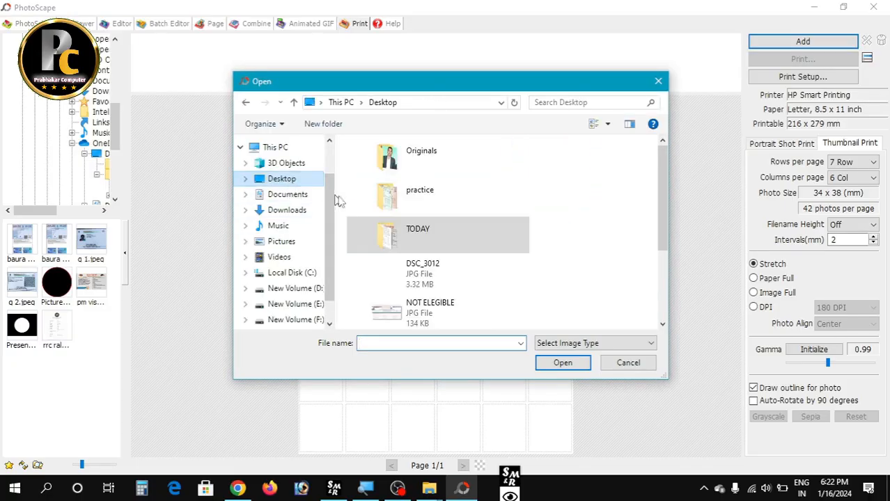
{"action": "scroll", "coordinate": [465, 209], "scroll_direction": "down", "scroll_amount": 2}
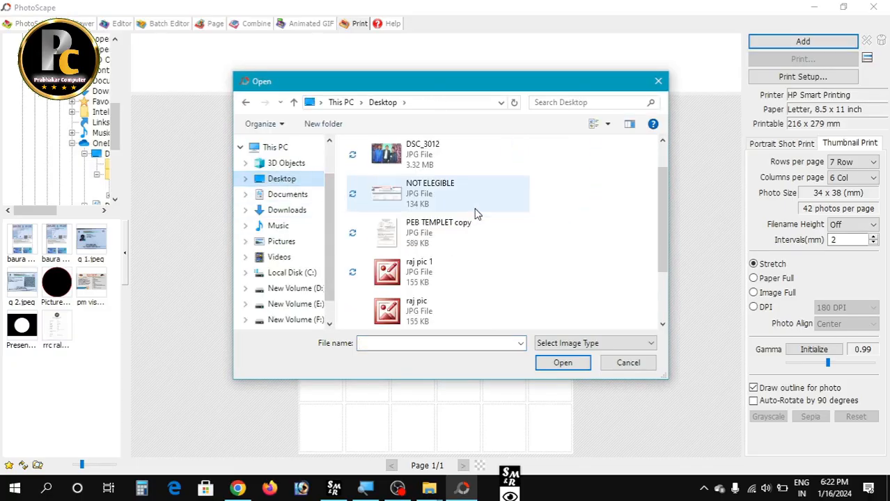
{"action": "left_click", "coordinate": [419, 272]}
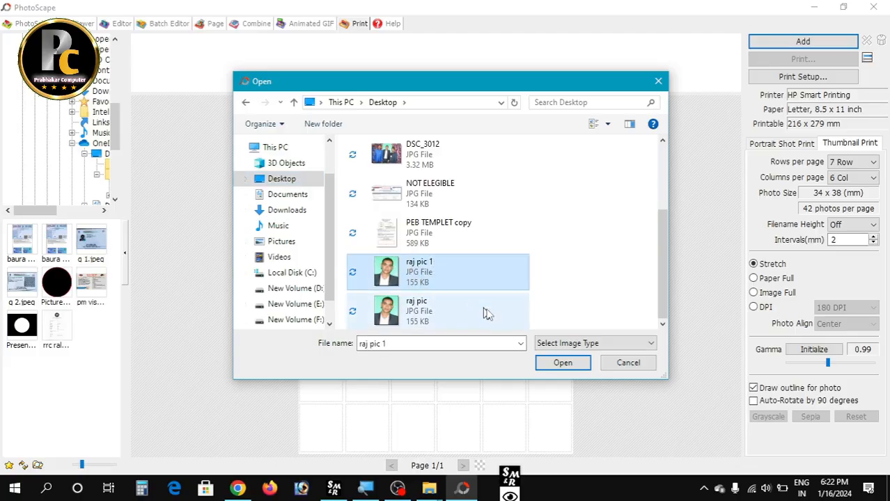
{"action": "left_click", "coordinate": [545, 365]}
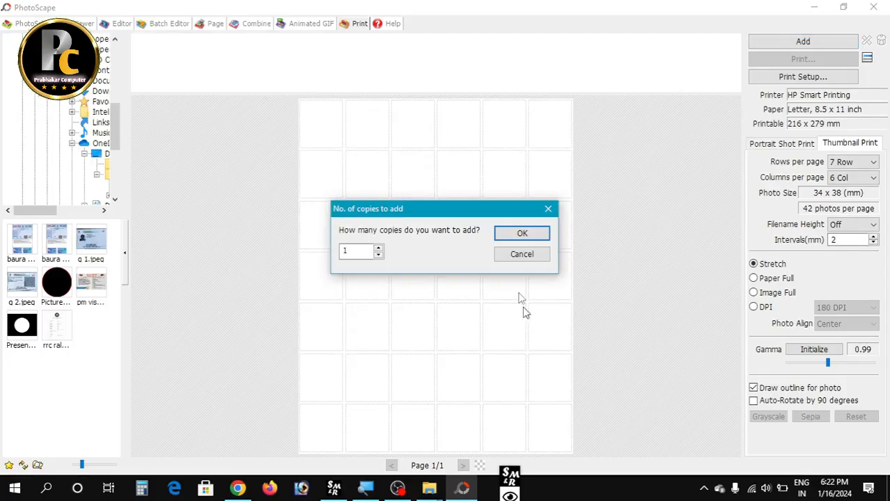
{"action": "left_click_drag", "start_coordinate": [455, 215], "coordinate": [523, 201]}
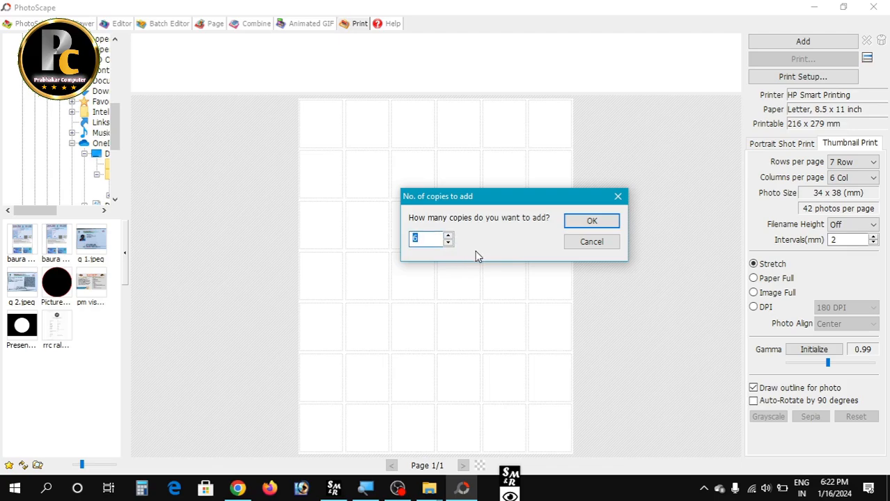
{"action": "left_click", "coordinate": [593, 222]}
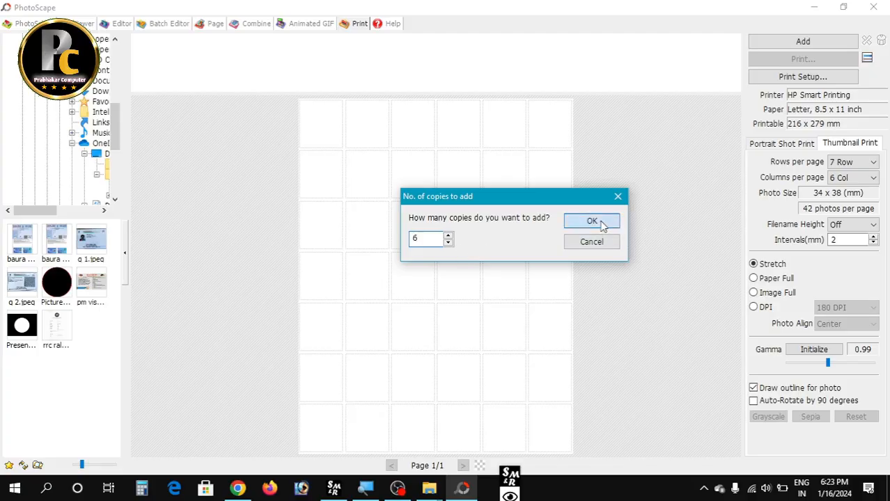
{"action": "left_click", "coordinate": [608, 216]}
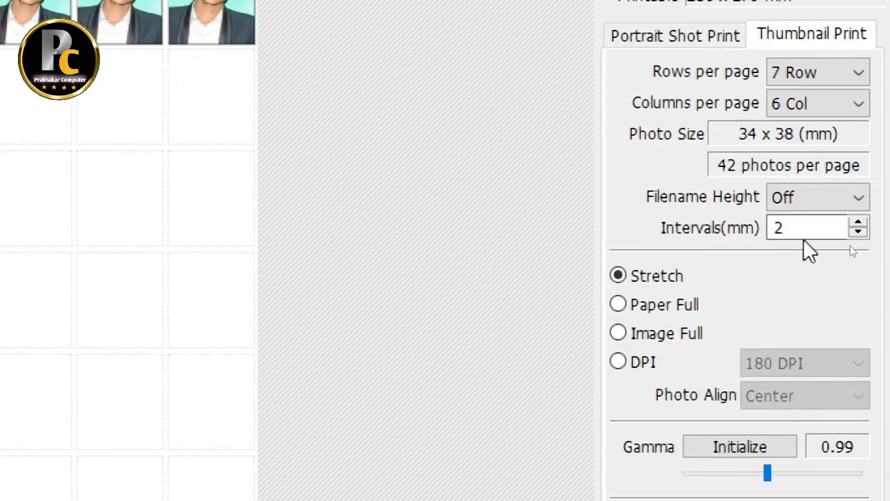
Set the interval between the photos on the print page to 6 mm.
{"action": "left_click", "coordinate": [859, 224]}
{"action": "left_click", "coordinate": [858, 224]}
{"action": "left_click", "coordinate": [859, 224]}
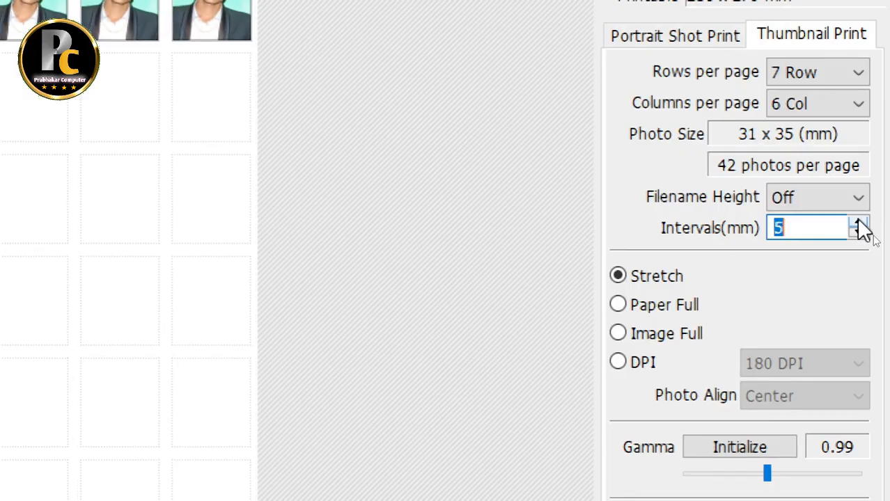
{"action": "left_click", "coordinate": [859, 224]}
{"action": "left_click", "coordinate": [859, 224]}
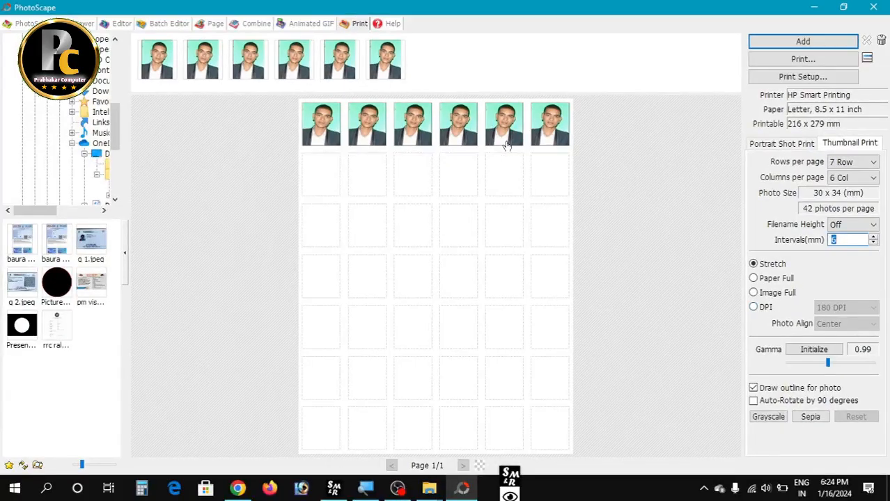
Set the interval between the photos on the print page to 2 mm.
{"action": "type", "text": "2"}
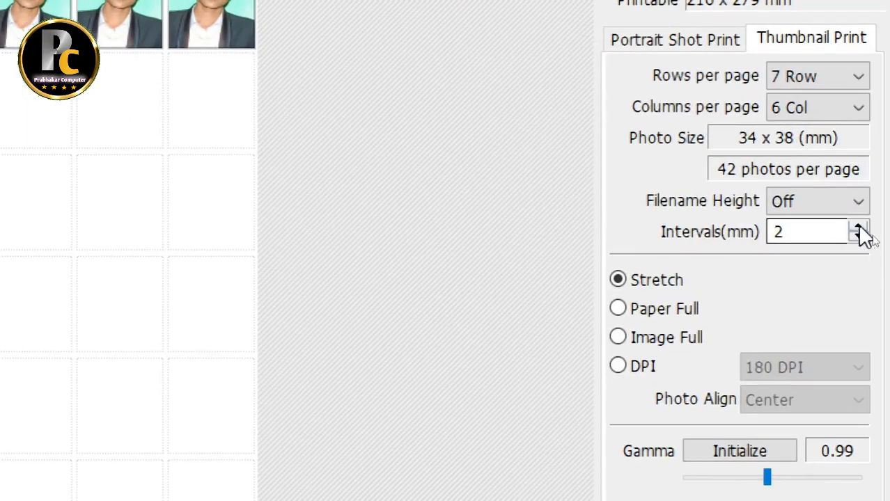
{"action": "left_click", "coordinate": [859, 227]}
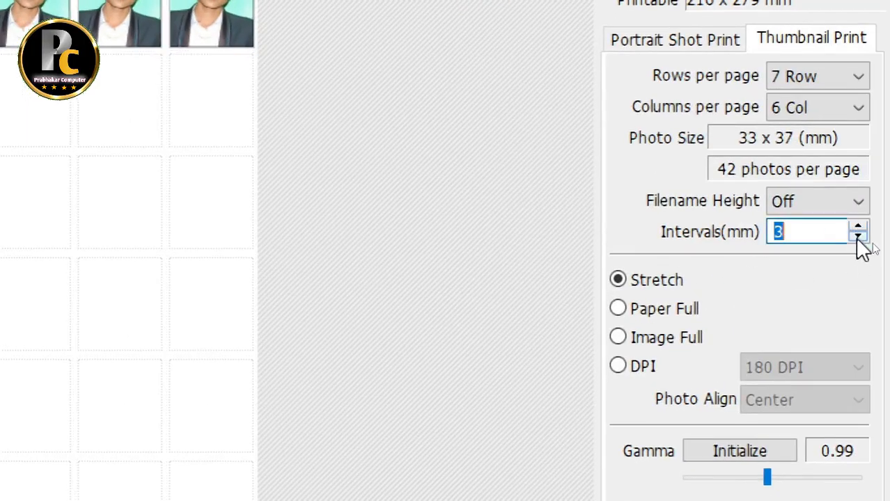
{"action": "left_click", "coordinate": [858, 237]}
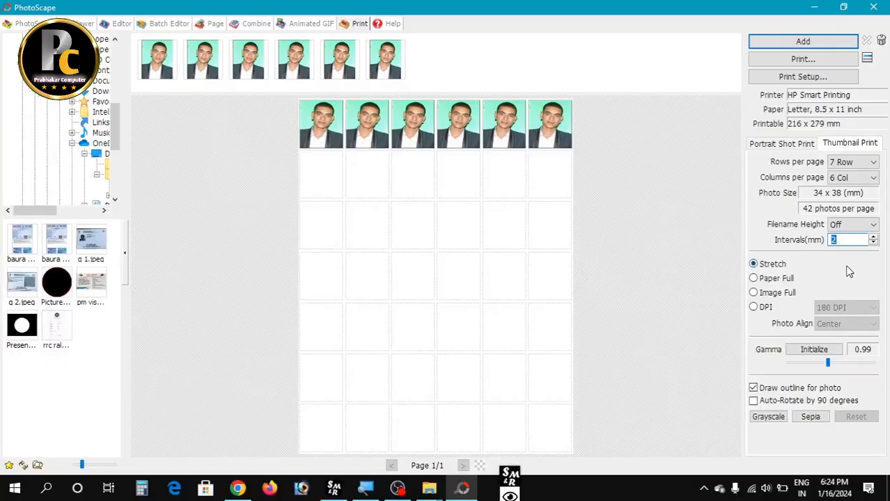
{"action": "left_click", "coordinate": [845, 241]}
Try the Paper Full, Image Full and DPI fitting modes for the print photos and return them to Stretch.
{"action": "left_click", "coordinate": [754, 279]}
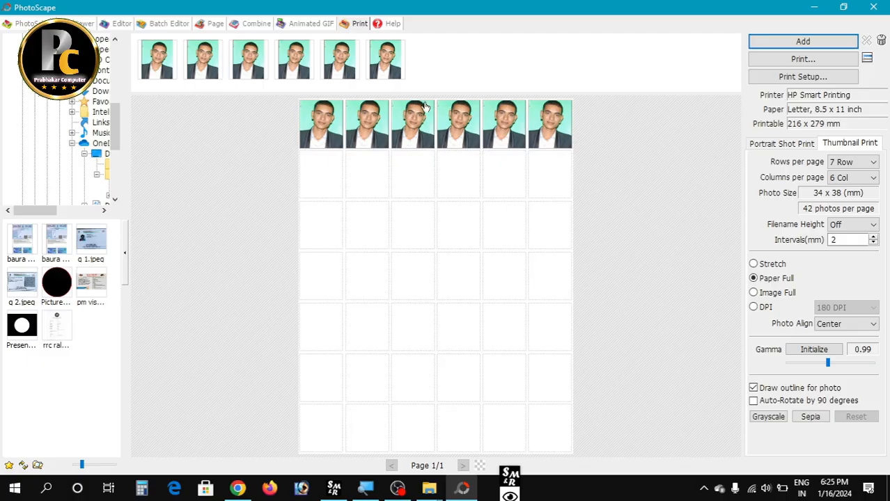
{"action": "left_click", "coordinate": [754, 293]}
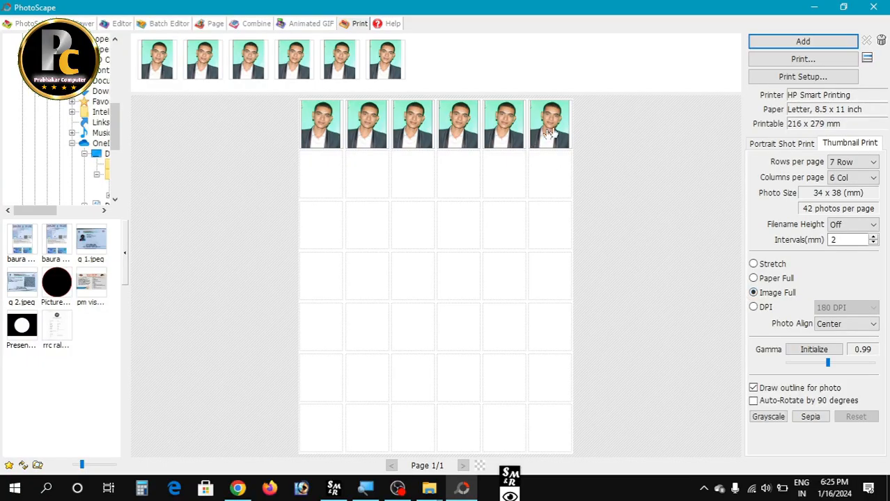
{"action": "left_click", "coordinate": [755, 309]}
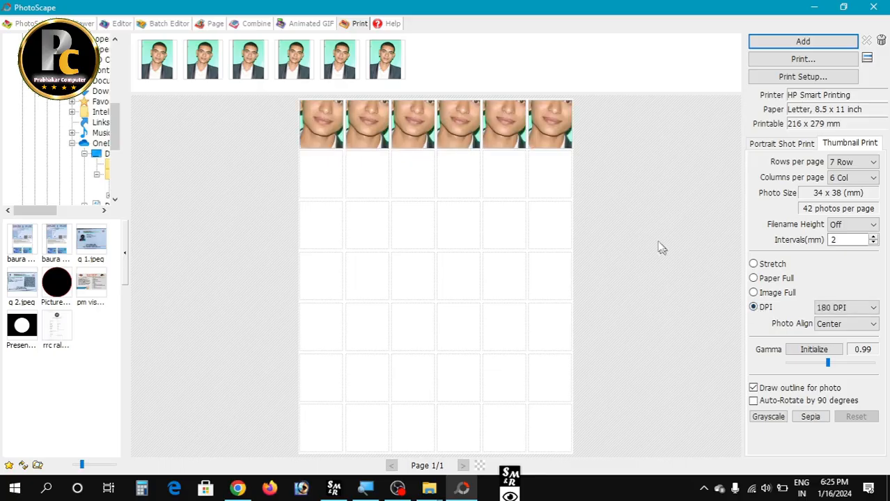
{"action": "left_click", "coordinate": [754, 264]}
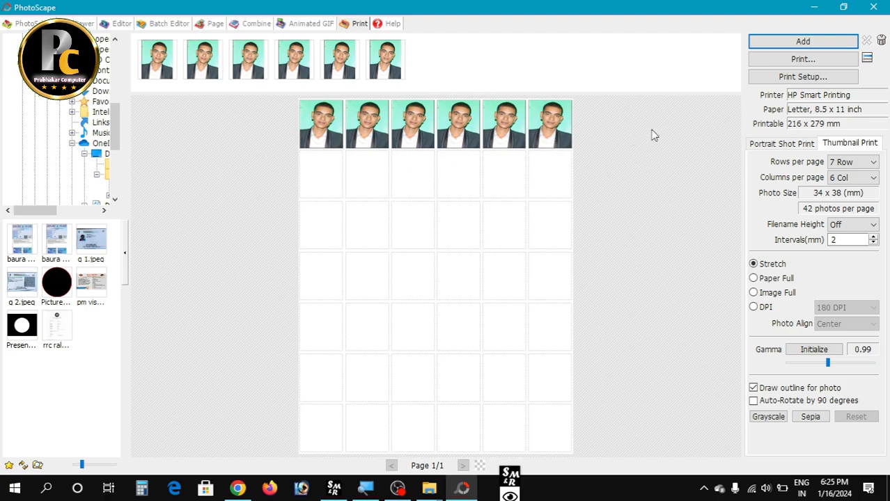
Set up printing on the HP Ink Tank Wireless 410 series printer with A4 paper, and open the printer's properties.
{"action": "left_click", "coordinate": [772, 78]}
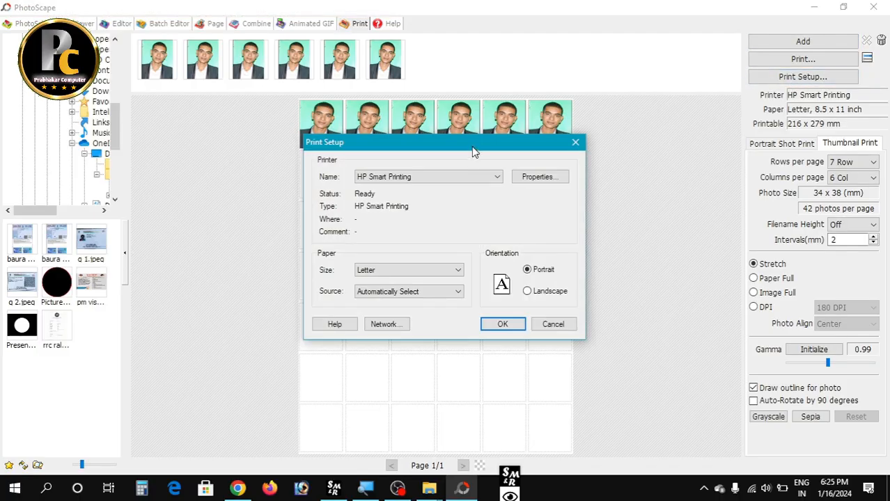
{"action": "left_click_drag", "start_coordinate": [471, 146], "coordinate": [550, 168]}
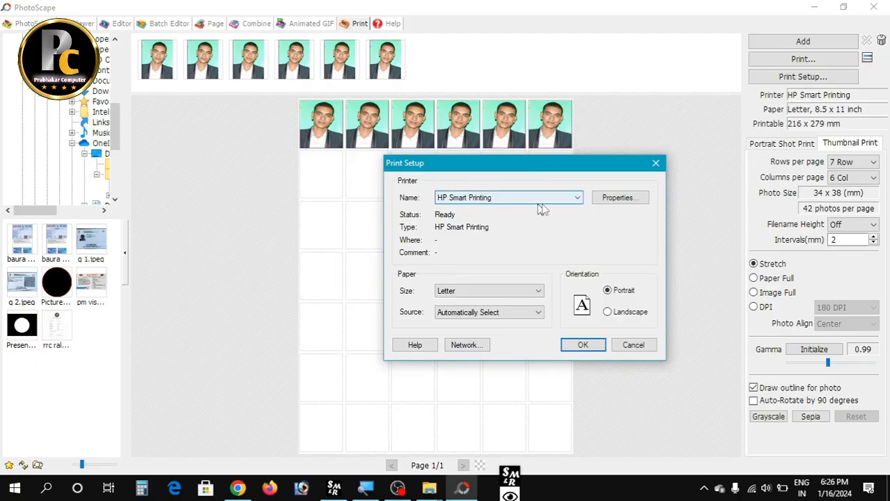
{"action": "left_click", "coordinate": [566, 200]}
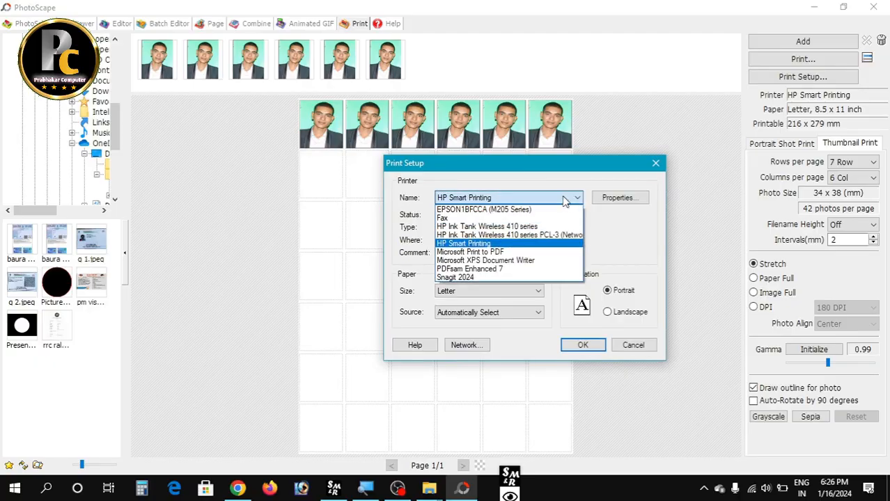
{"action": "left_click", "coordinate": [521, 228]}
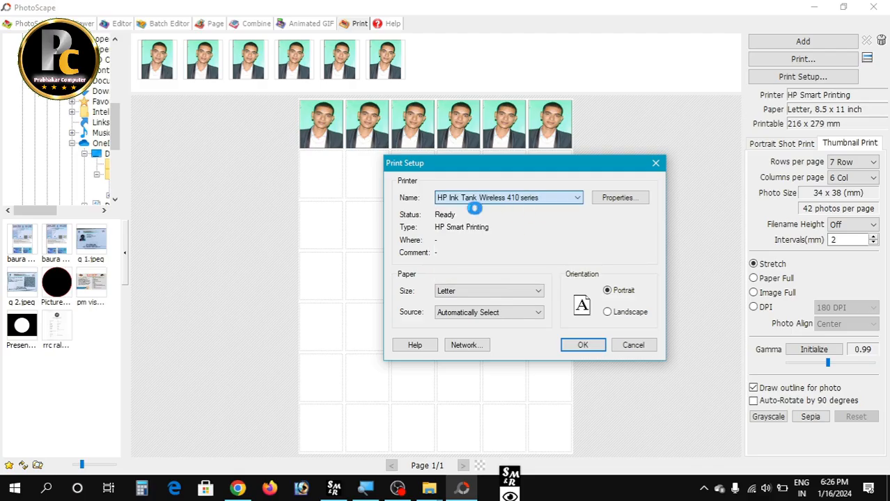
{"action": "left_click", "coordinate": [538, 291]}
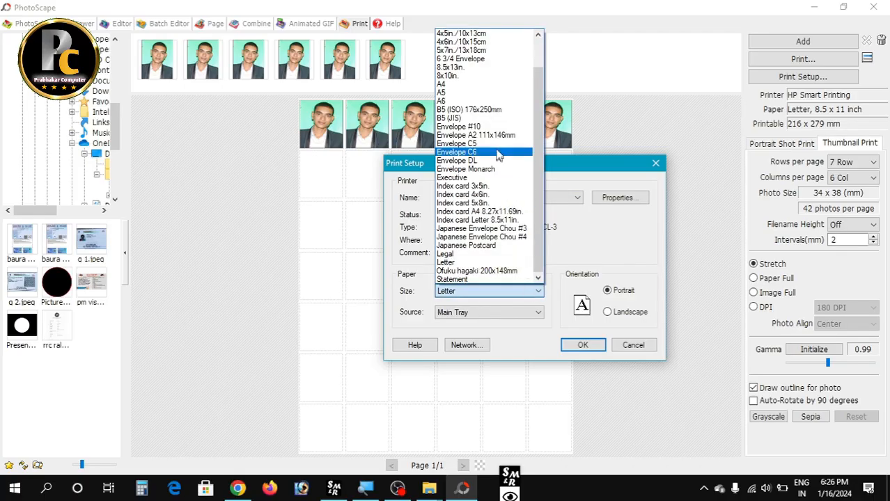
{"action": "left_click", "coordinate": [457, 85]}
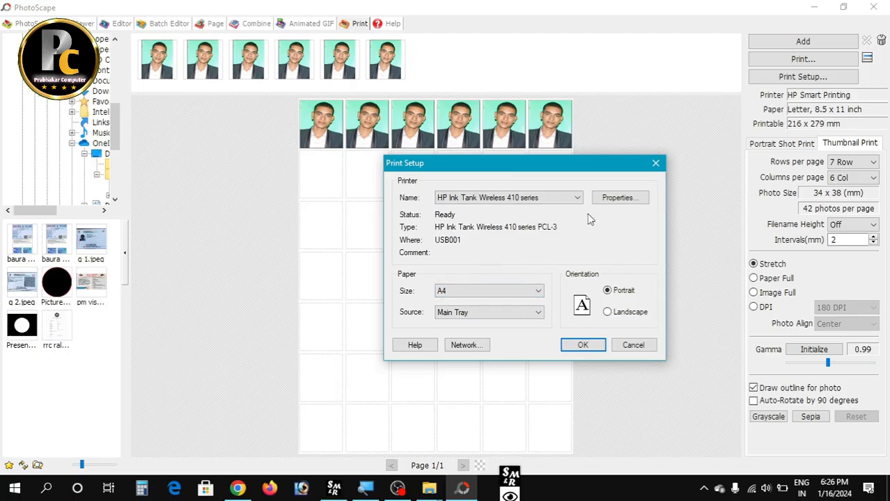
{"action": "left_click", "coordinate": [626, 200]}
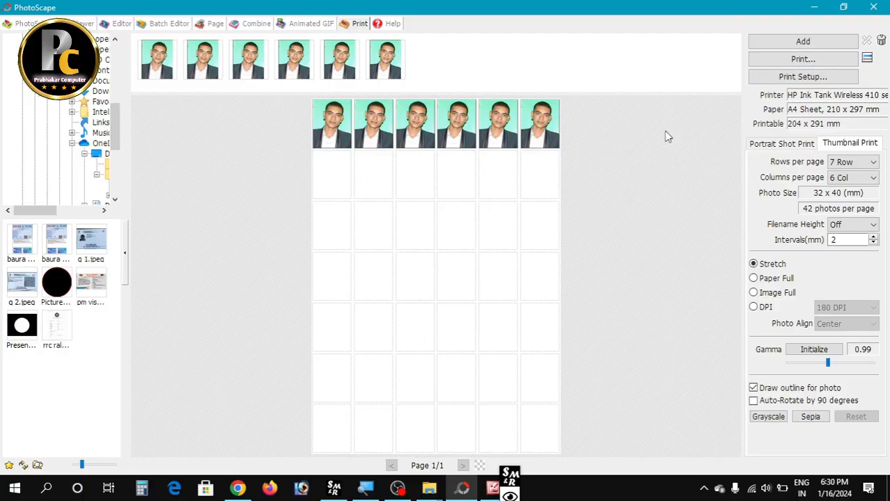
Add copies of the "MY PIC" photo from the Desktop to the print page.
{"action": "left_click", "coordinate": [771, 41]}
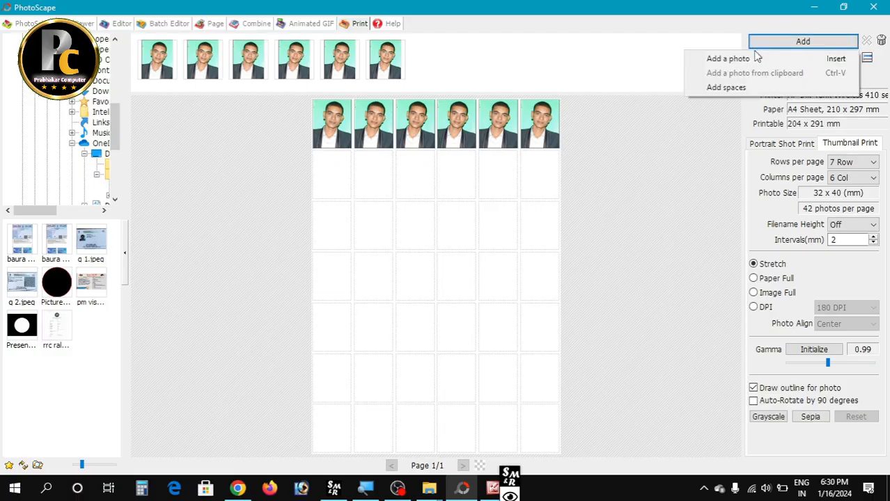
{"action": "left_click", "coordinate": [752, 59]}
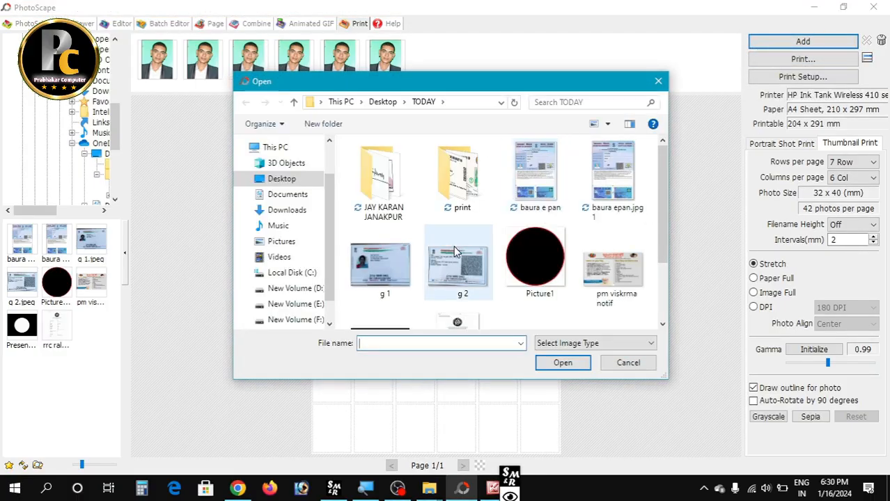
{"action": "left_click", "coordinate": [280, 179]}
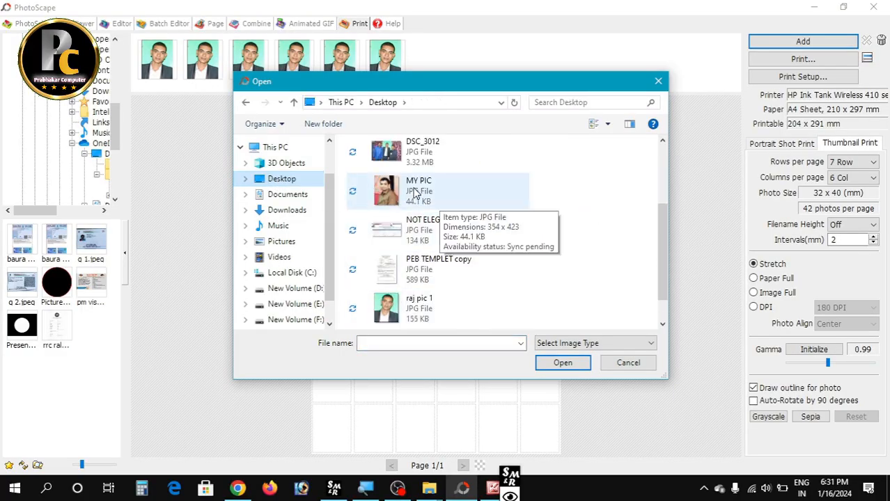
{"action": "left_click", "coordinate": [468, 195]}
{"action": "left_click", "coordinate": [561, 363]}
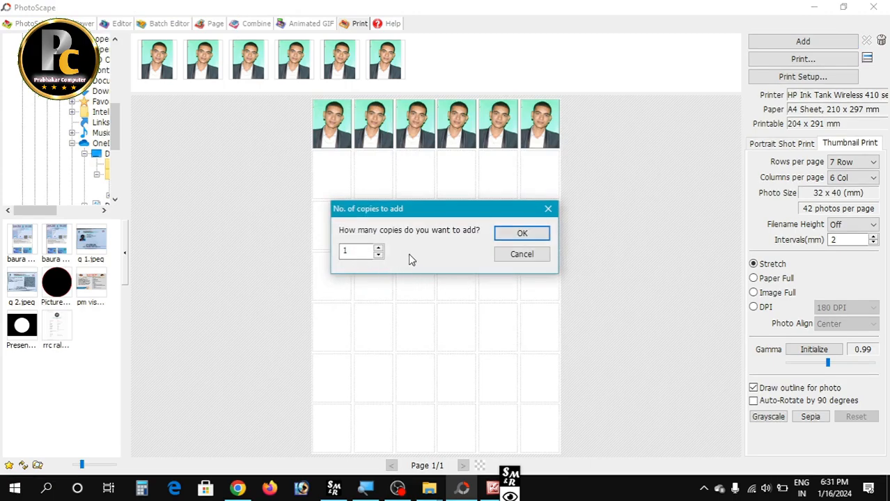
{"action": "left_click_drag", "start_coordinate": [363, 253], "coordinate": [332, 252]}
{"action": "left_click", "coordinate": [531, 237]}
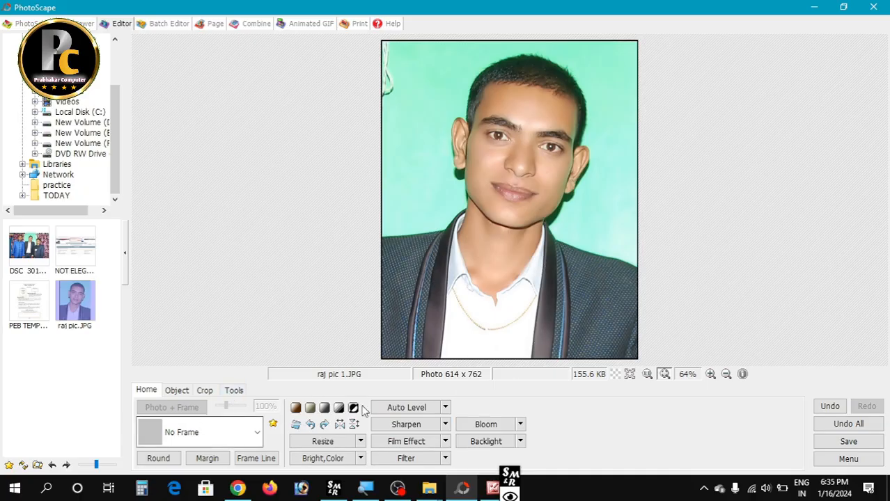
Add a two-line text object with the person's name and the date 02/04/2023 to the portrait, in the Arial Narrow font.
{"action": "left_click", "coordinate": [178, 391]}
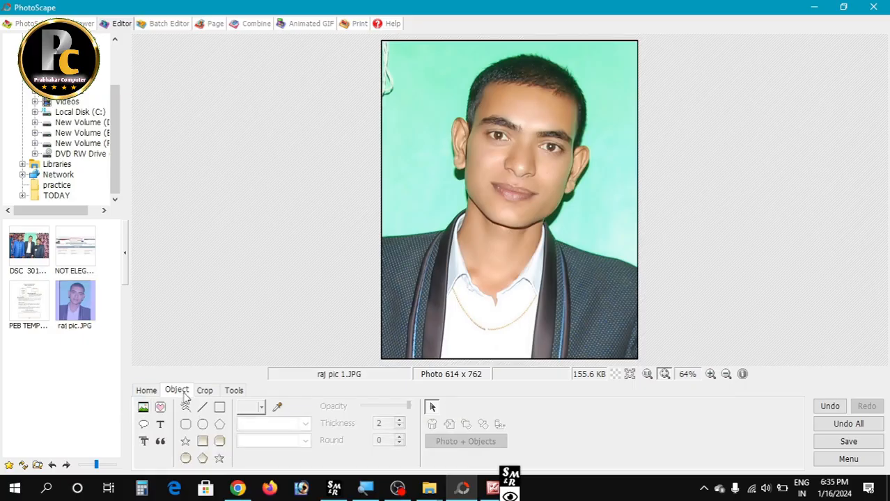
{"action": "left_click", "coordinate": [160, 425]}
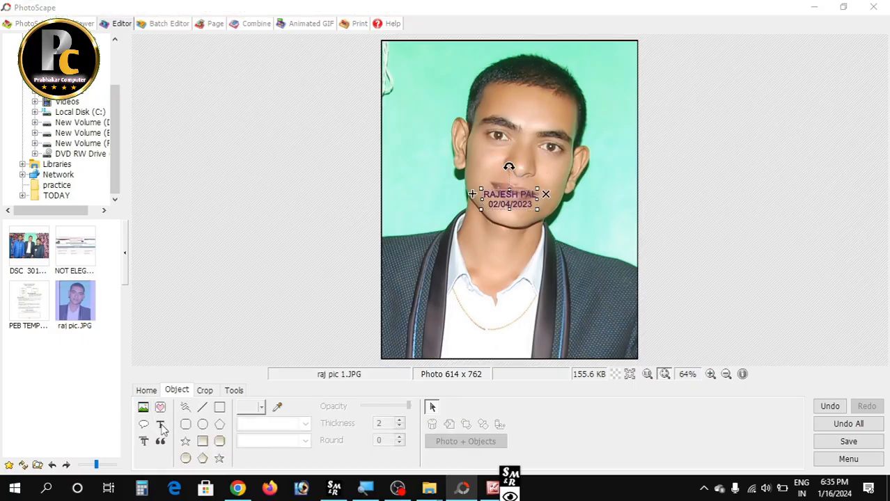
{"action": "left_click_drag", "start_coordinate": [146, 116], "coordinate": [225, 115]}
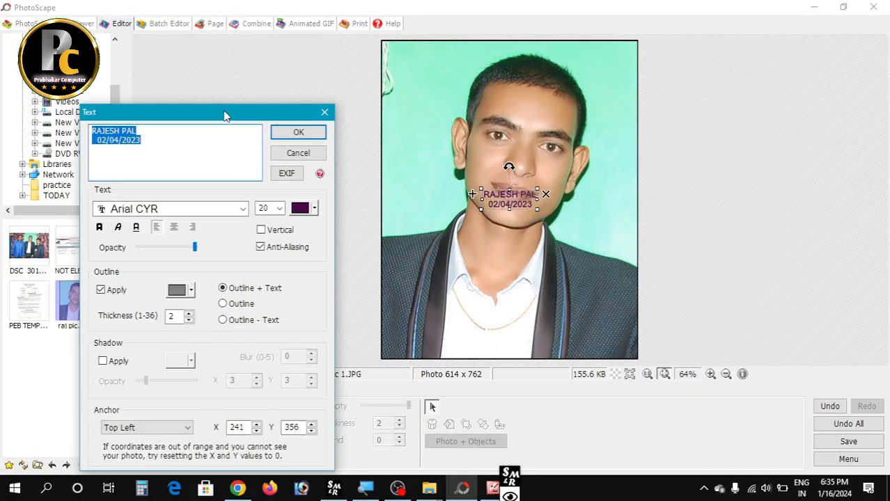
{"action": "left_click", "coordinate": [137, 130]}
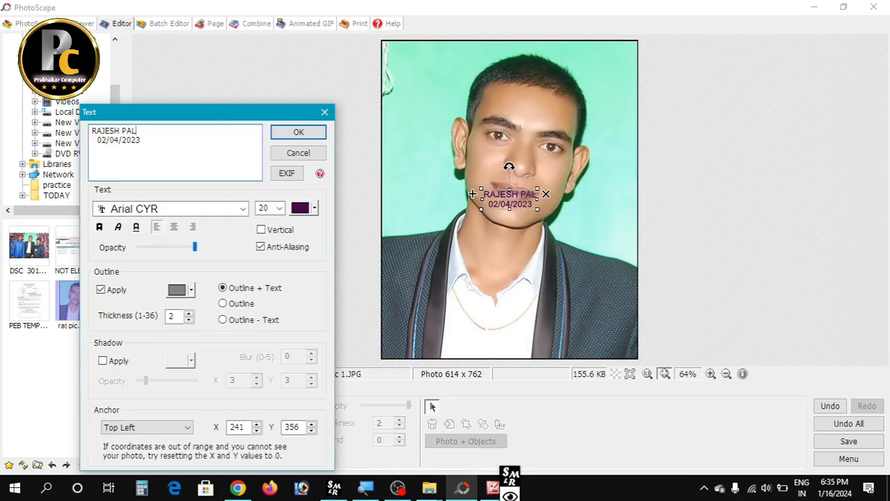
{"action": "left_click", "coordinate": [161, 224]}
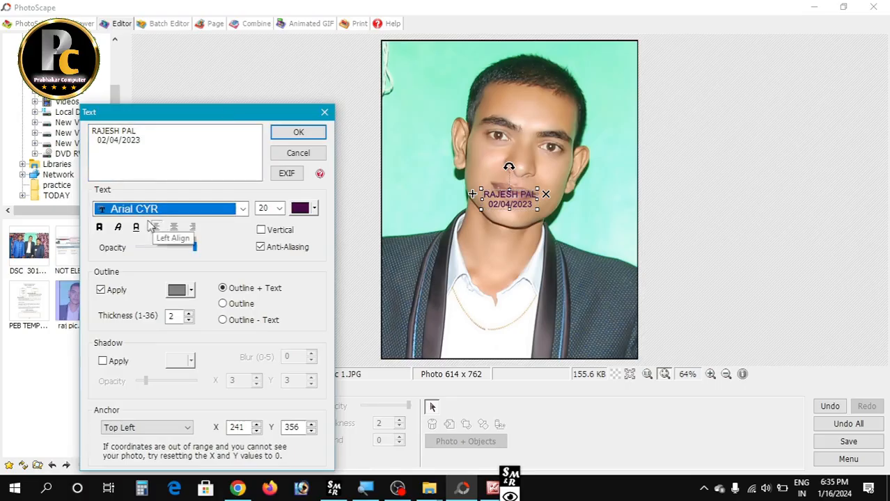
{"action": "left_click", "coordinate": [243, 209]}
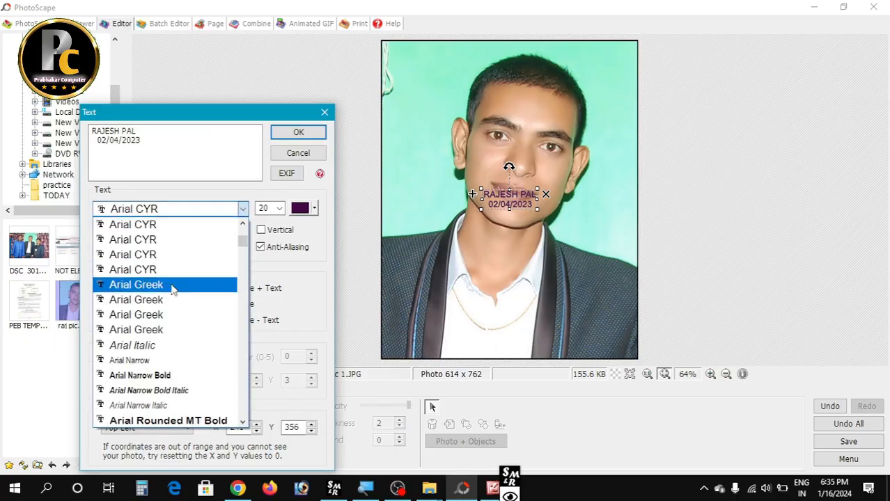
{"action": "scroll", "coordinate": [187, 326], "scroll_direction": "down", "scroll_amount": 2}
{"action": "scroll", "coordinate": [188, 327], "scroll_direction": "down", "scroll_amount": 1}
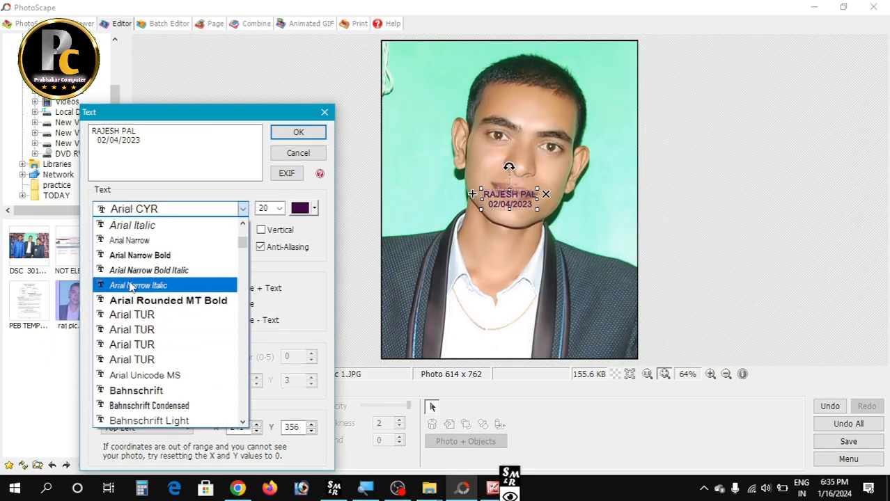
{"action": "left_click", "coordinate": [138, 244]}
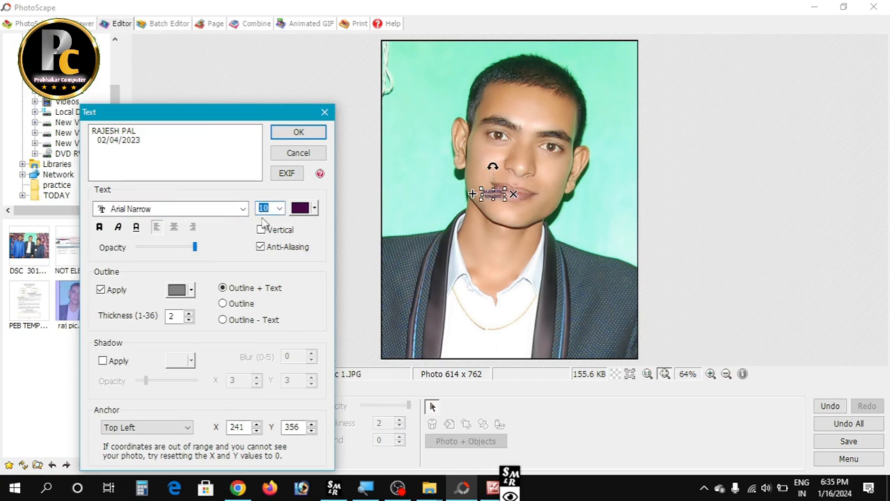
Set the name and date text to size 42 in red and place it on the portrait.
{"action": "left_click", "coordinate": [279, 209]}
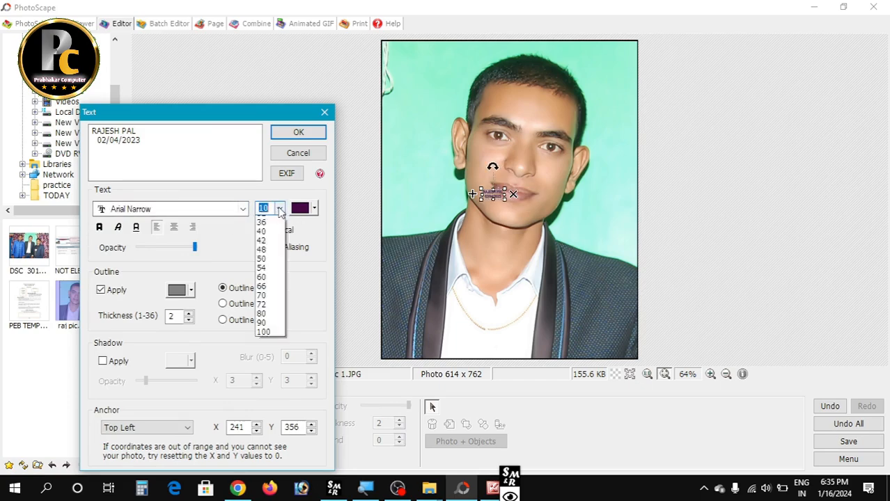
{"action": "left_click", "coordinate": [264, 377]}
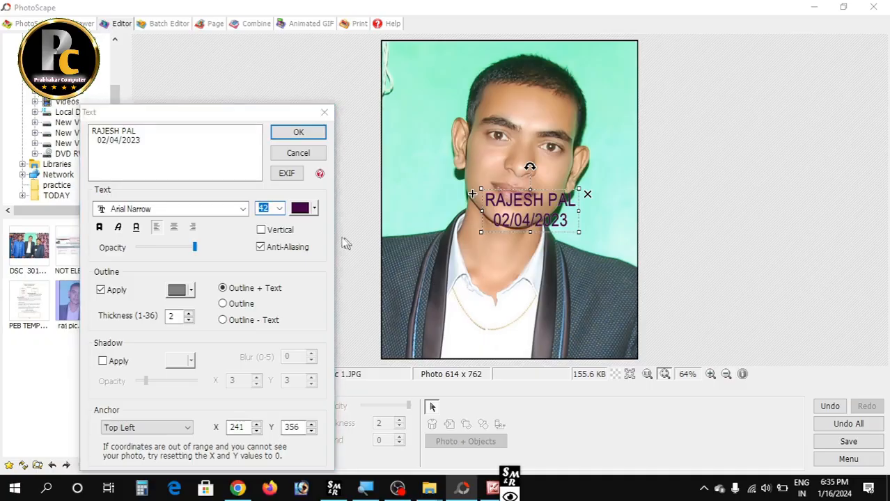
{"action": "left_click", "coordinate": [313, 213]}
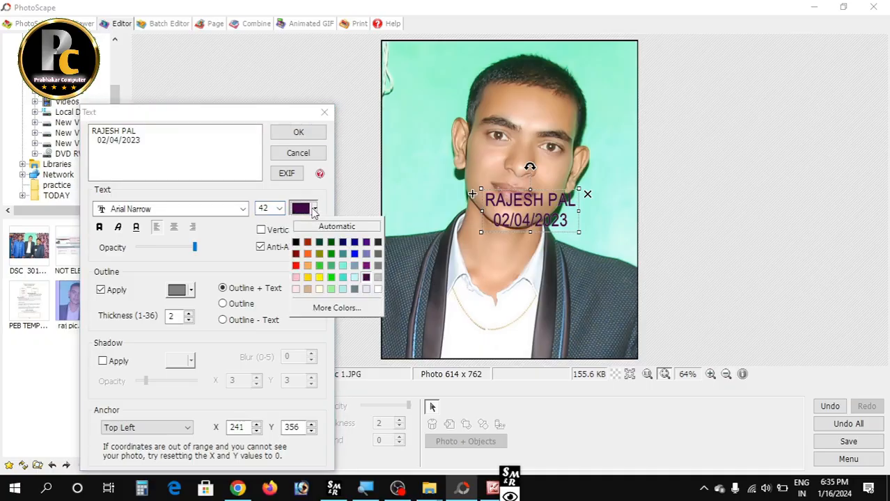
{"action": "left_click", "coordinate": [301, 270]}
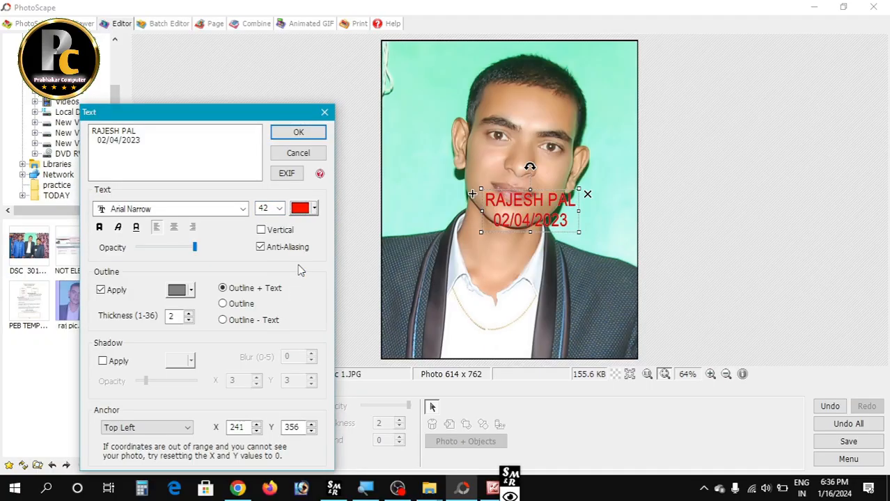
{"action": "left_click", "coordinate": [298, 132]}
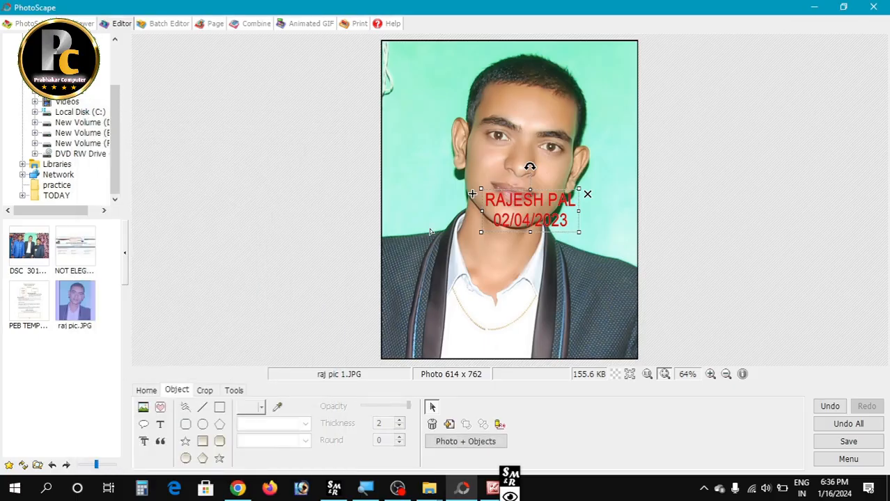
Move the name and date text down onto the white shirt at the portrait's lower edge, centred between the jacket lapels.
{"action": "left_click_drag", "start_coordinate": [548, 213], "coordinate": [478, 335]}
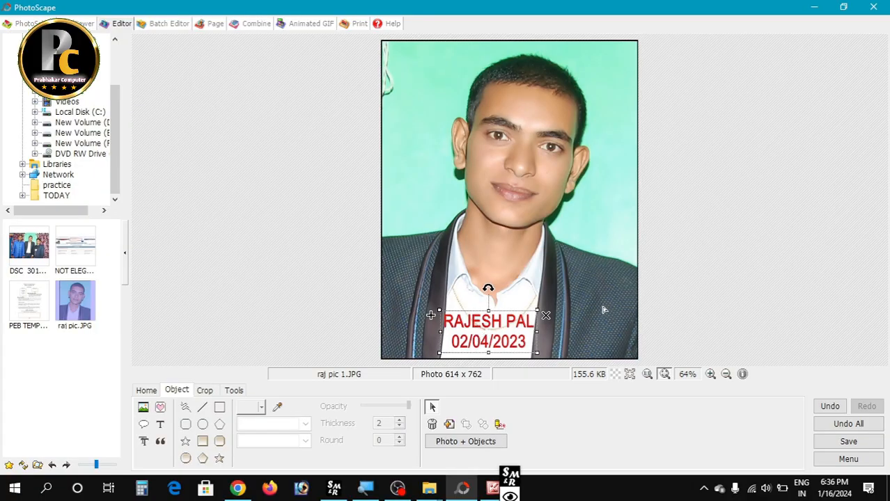
{"action": "left_click", "coordinate": [707, 262]}
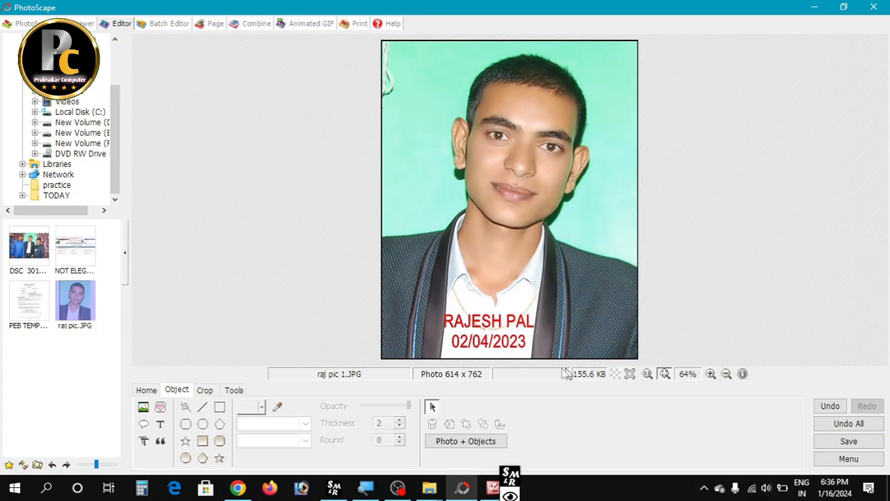
{"action": "left_click_drag", "start_coordinate": [504, 337], "coordinate": [509, 335]}
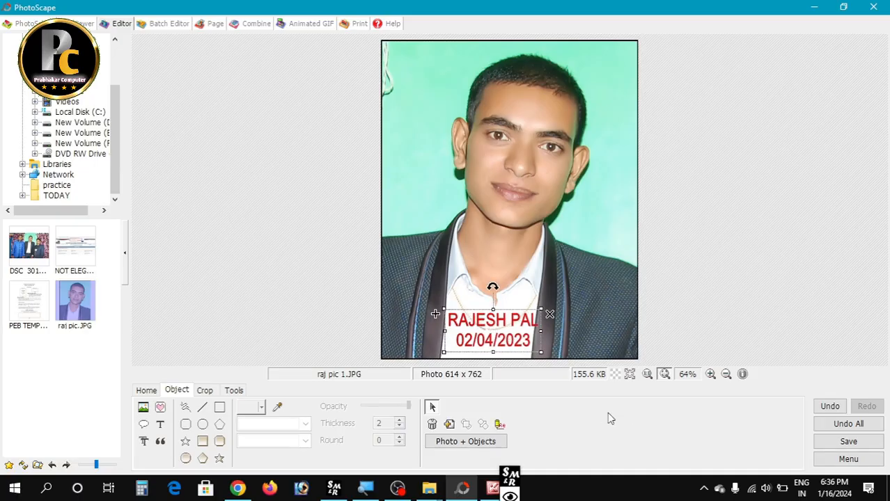
{"action": "left_click", "coordinate": [146, 391]}
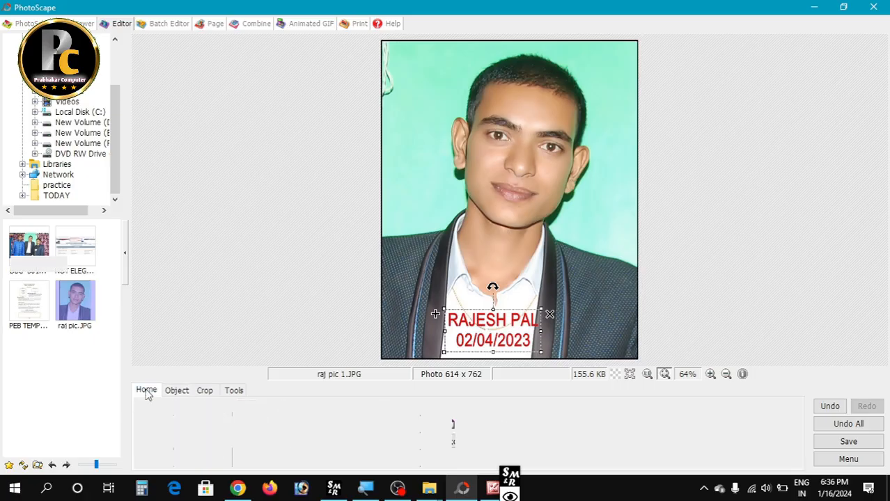